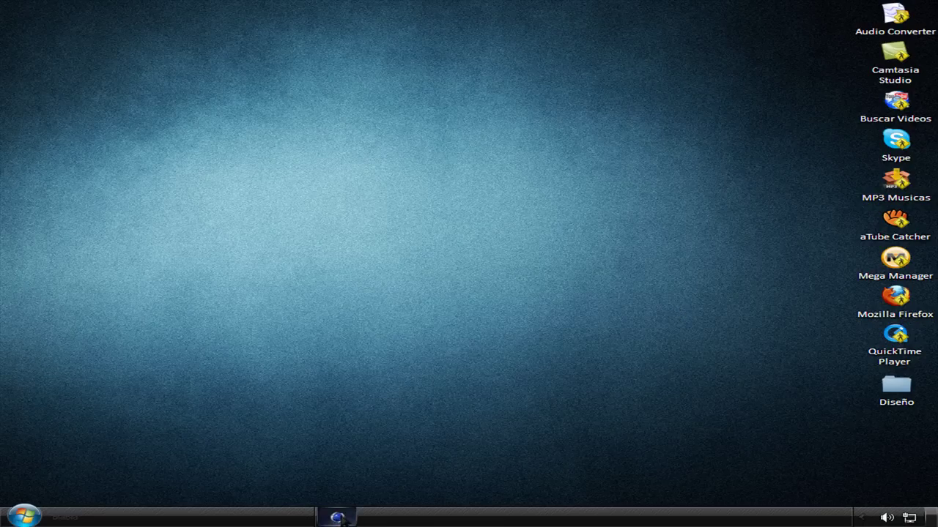
Restore the Cinema 4D window with the empty 'Sin título 1' scene and orbit the view slightly.
{"action": "left_click", "coordinate": [337, 518]}
{"action": "left_click_drag", "start_coordinate": [701, 66], "coordinate": [668, 74]}
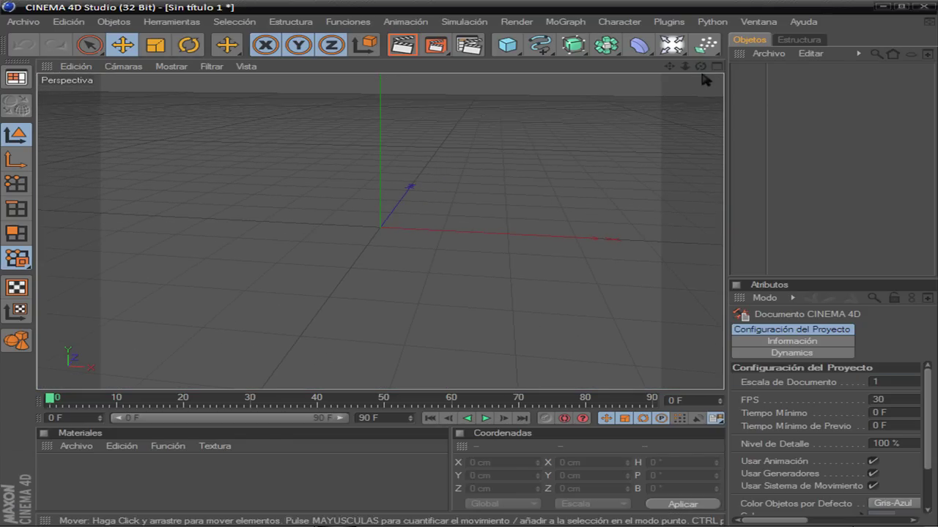
Add a MoGraph text object reading 'G' in the Street Soul font.
{"action": "left_click", "coordinate": [554, 25]}
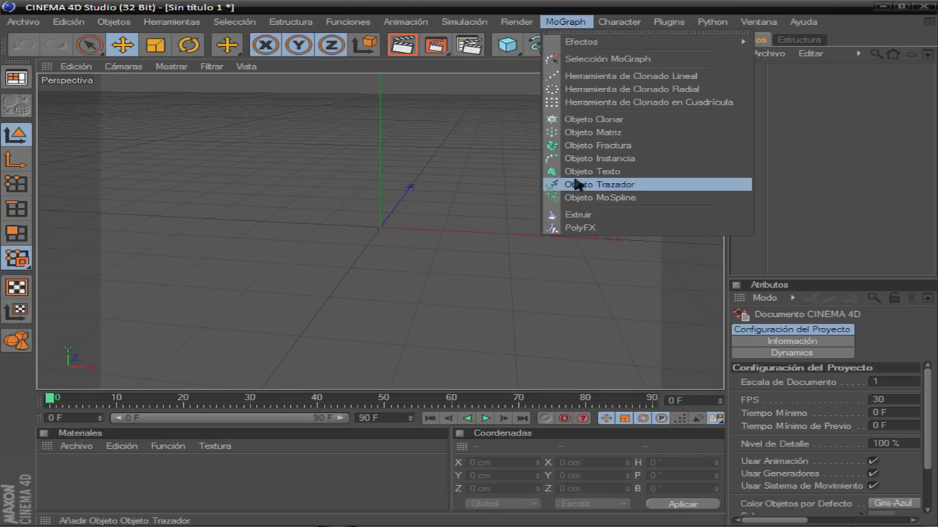
{"action": "left_click", "coordinate": [599, 174]}
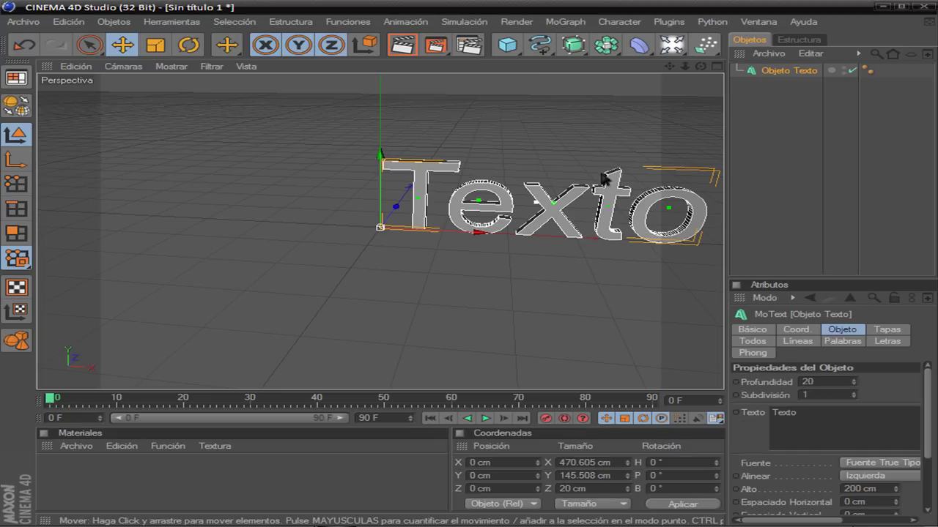
{"action": "double_click", "coordinate": [782, 413]}
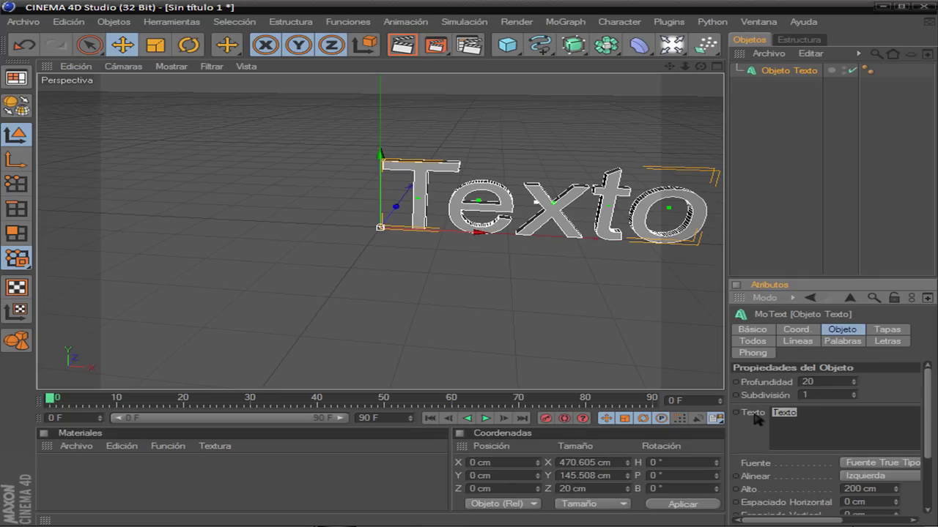
{"action": "type", "text": "G"}
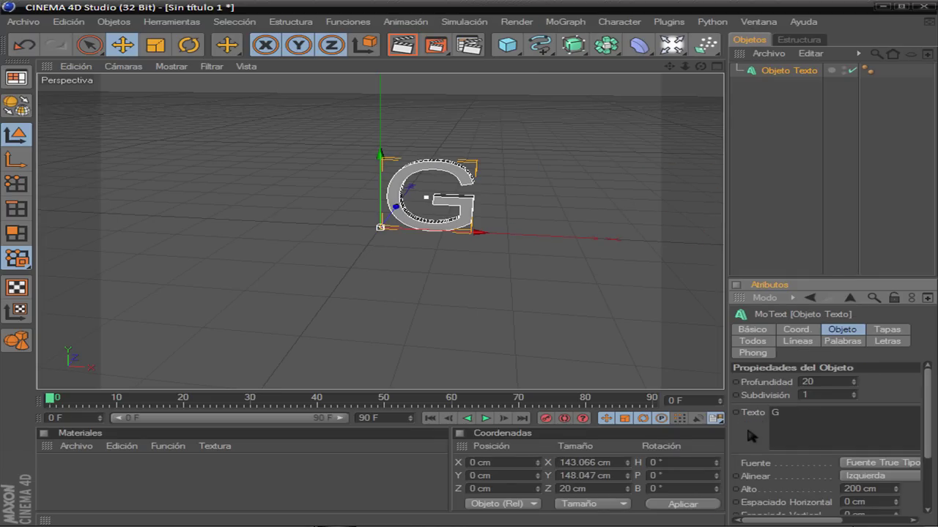
{"action": "left_click_drag", "start_coordinate": [778, 521], "coordinate": [842, 522]}
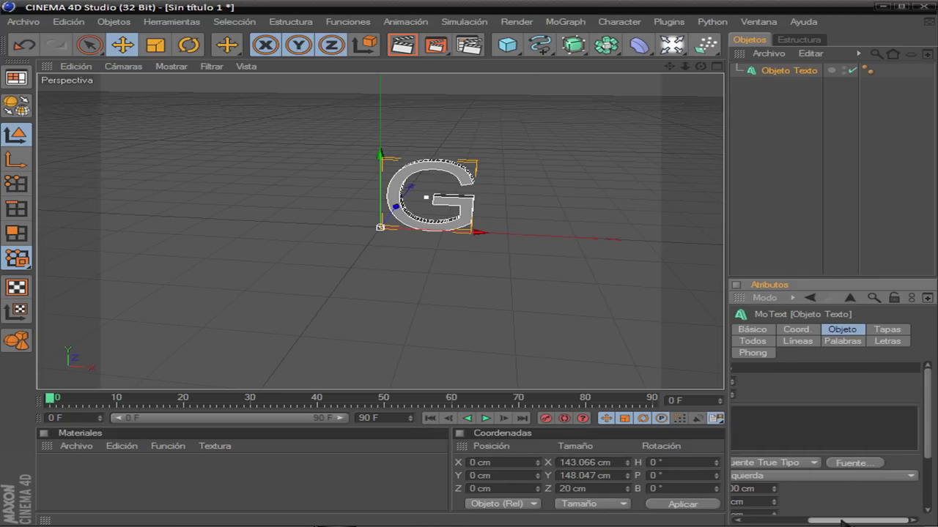
{"action": "left_click", "coordinate": [853, 463]}
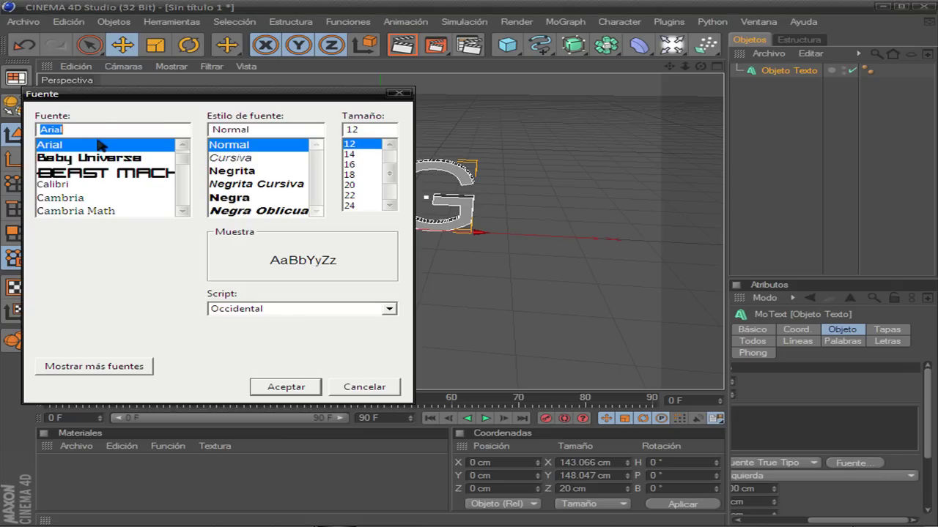
{"action": "type", "text": "str"}
{"action": "left_click", "coordinate": [82, 146]}
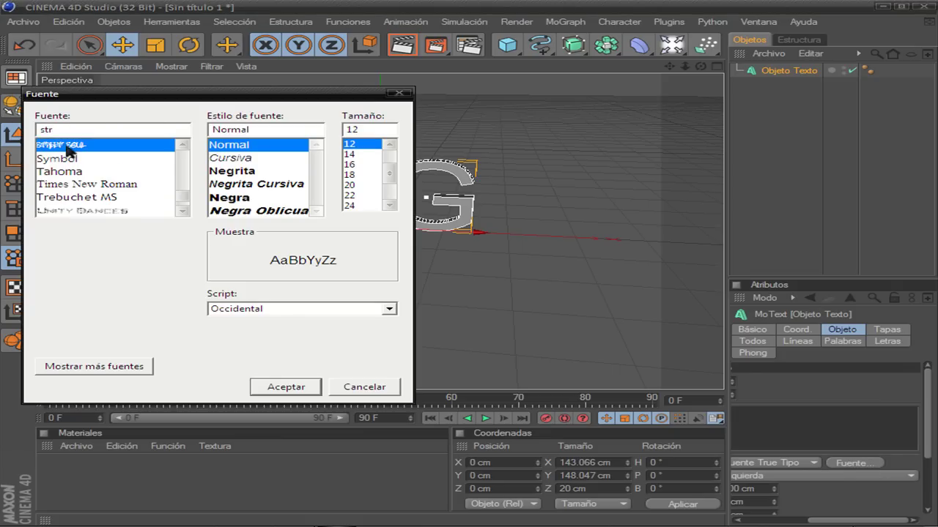
{"action": "left_click", "coordinate": [268, 386]}
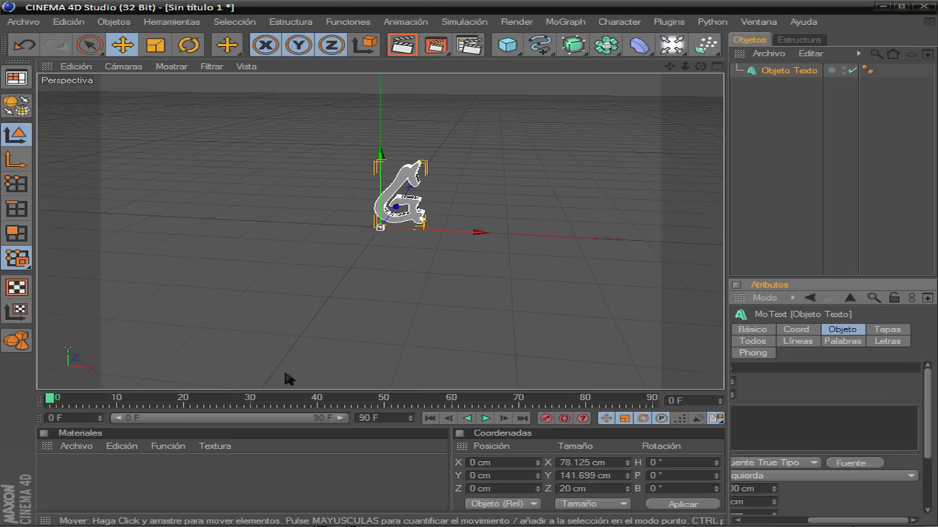
Set the G's height to 300 cm and move it left of the origin along X.
{"action": "left_click", "coordinate": [804, 511]}
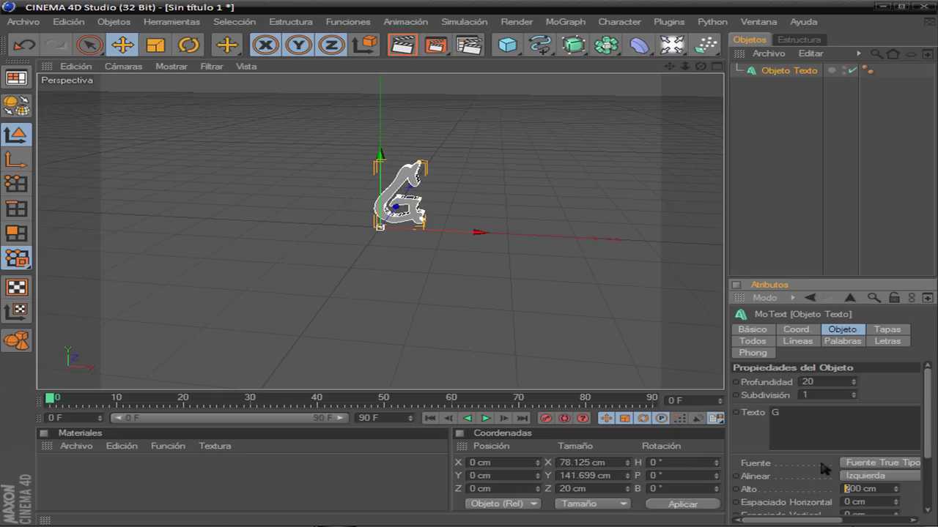
{"action": "type", "text": "3"}
{"action": "left_click", "coordinate": [772, 234]}
{"action": "left_click", "coordinate": [439, 217]}
{"action": "left_click_drag", "start_coordinate": [480, 233], "coordinate": [411, 229]}
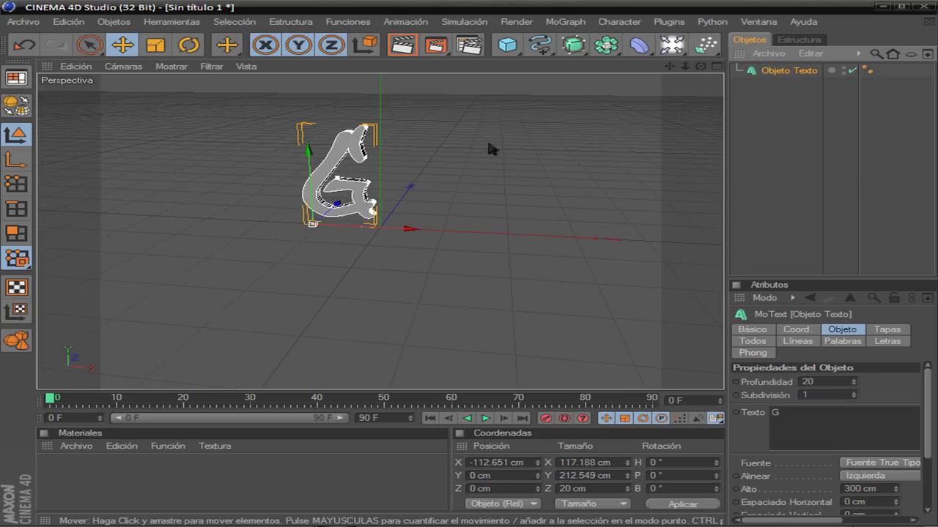
Add an area light to the scene.
{"action": "left_click", "coordinate": [796, 154]}
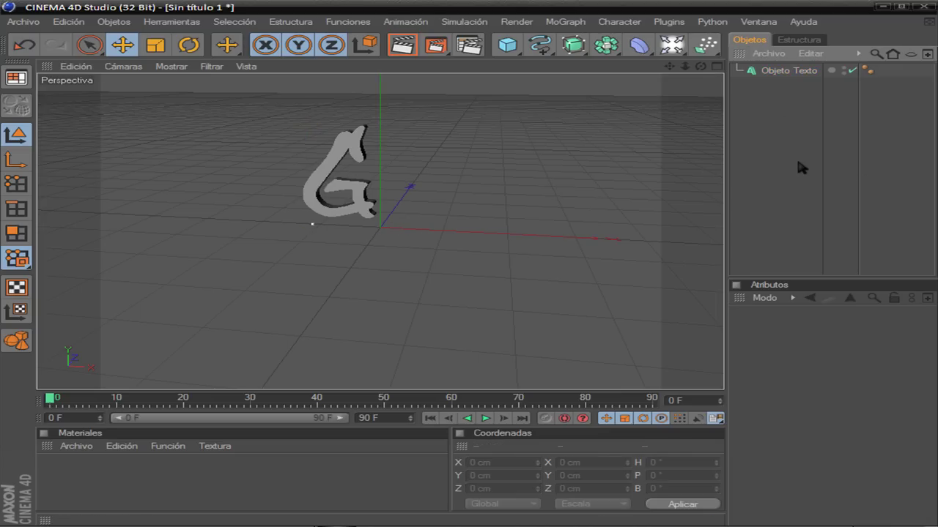
{"action": "left_click", "coordinate": [671, 45]}
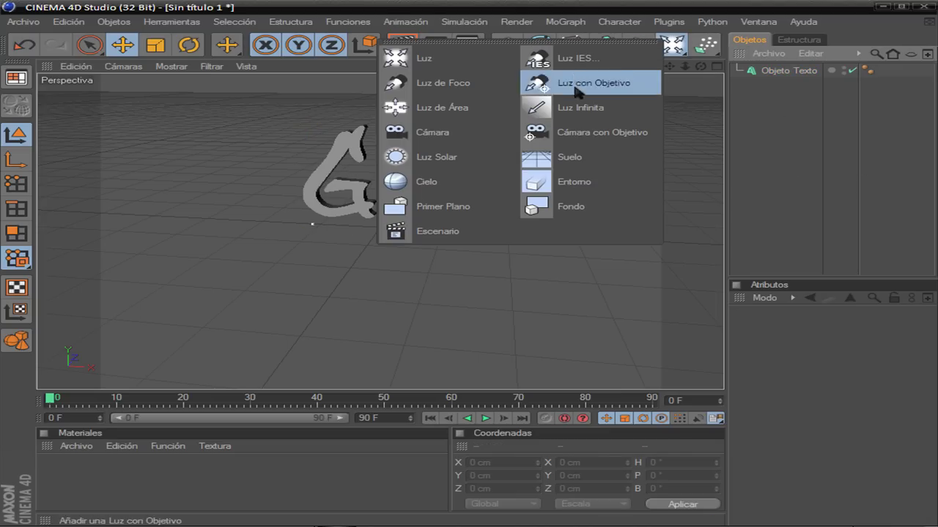
{"action": "left_click", "coordinate": [437, 112]}
Raise the light to about 103 cm, move it left and forward, then select it with the G.
{"action": "left_click_drag", "start_coordinate": [380, 197], "coordinate": [382, 153]}
{"action": "left_click_drag", "start_coordinate": [458, 198], "coordinate": [415, 196]}
{"action": "left_click_drag", "start_coordinate": [353, 167], "coordinate": [359, 168]}
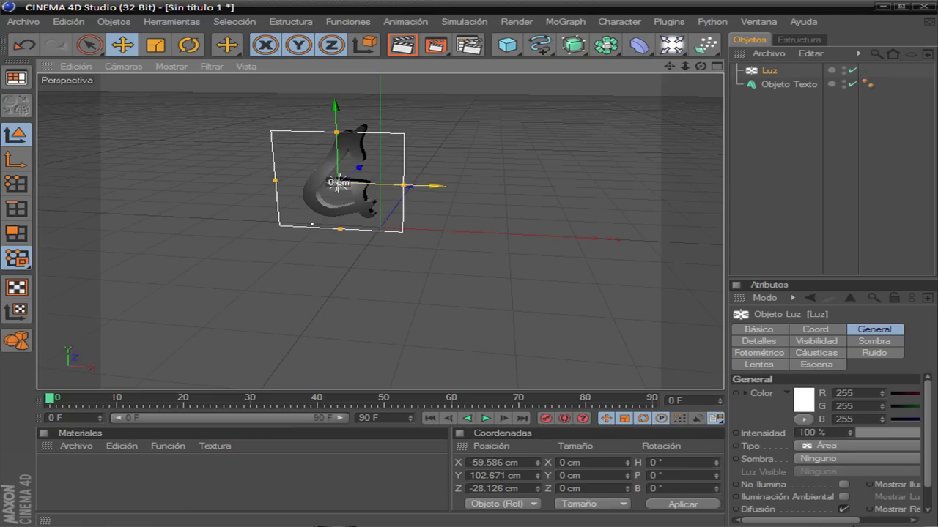
{"action": "left_click", "coordinate": [792, 228]}
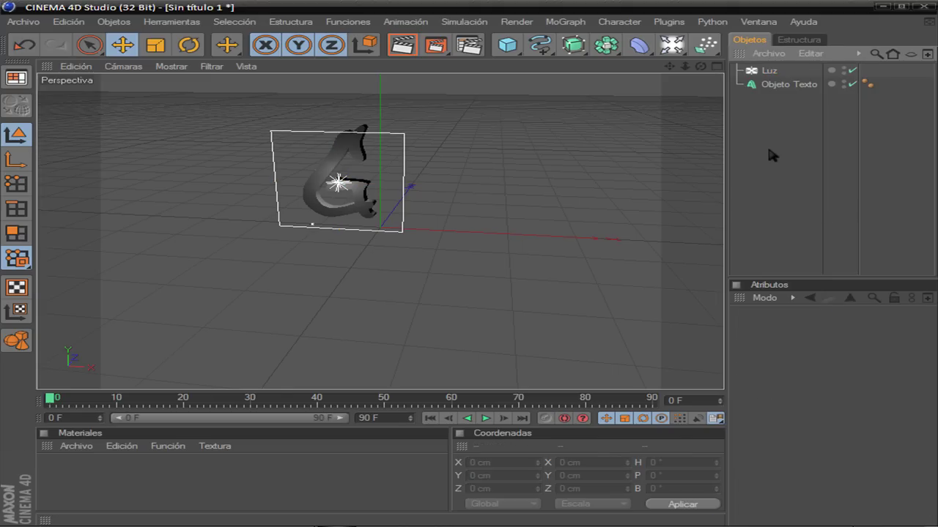
{"action": "left_click_drag", "start_coordinate": [796, 155], "coordinate": [763, 74]}
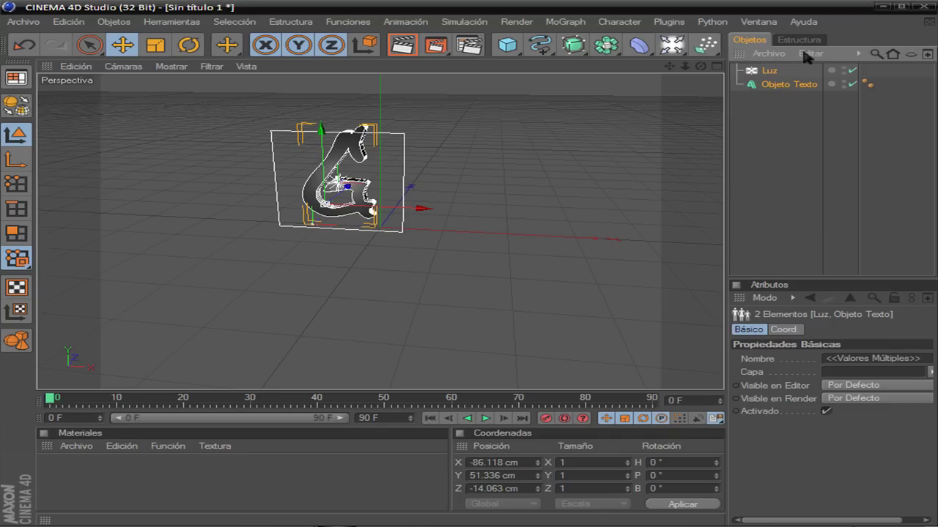
Duplicate the light and G text and move the copies to the right.
{"action": "key", "text": "ctrl+c"}
{"action": "key", "text": "ctrl+v"}
{"action": "left_click_drag", "start_coordinate": [417, 210], "coordinate": [500, 210]}
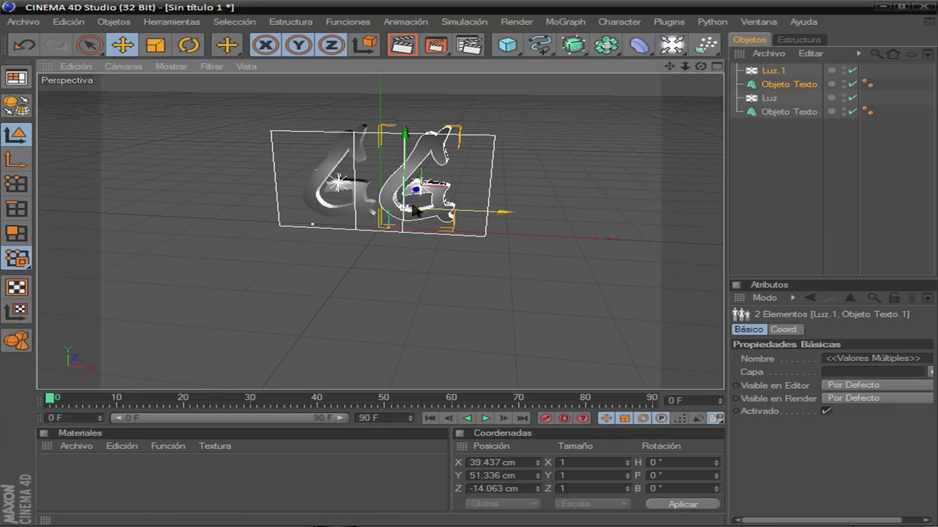
{"action": "left_click", "coordinate": [810, 53]}
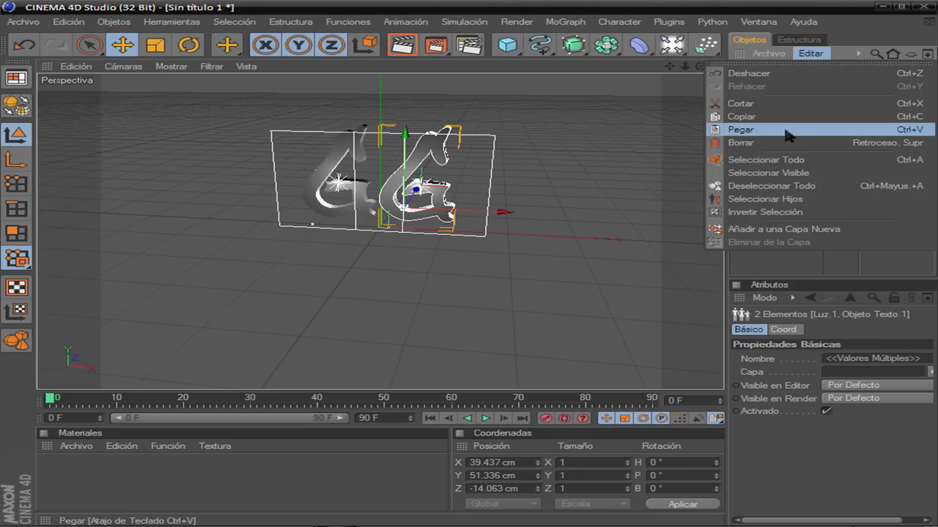
{"action": "left_click", "coordinate": [775, 266]}
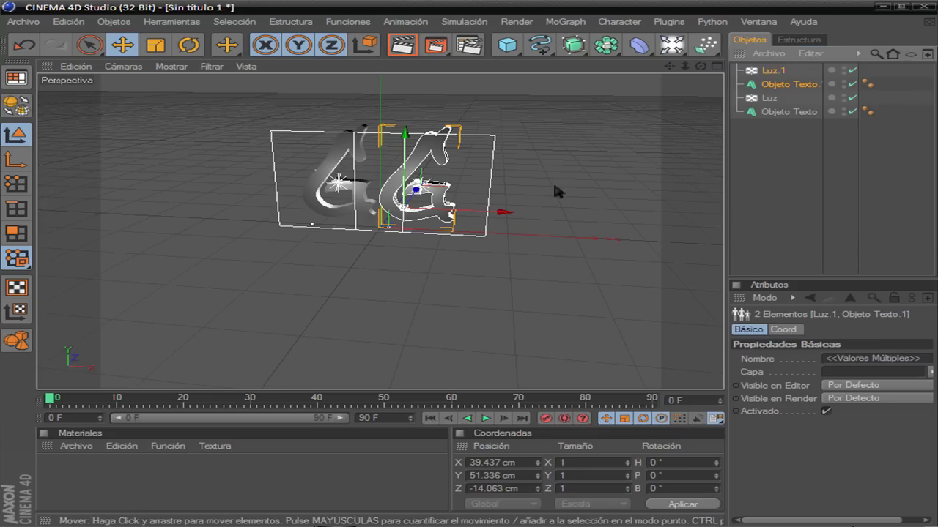
Change the duplicate Objeto Texto.1 letter from G to T.
{"action": "left_click", "coordinate": [787, 85]}
{"action": "left_click", "coordinate": [805, 413]}
{"action": "left_click_drag", "start_coordinate": [805, 413], "coordinate": [753, 414]}
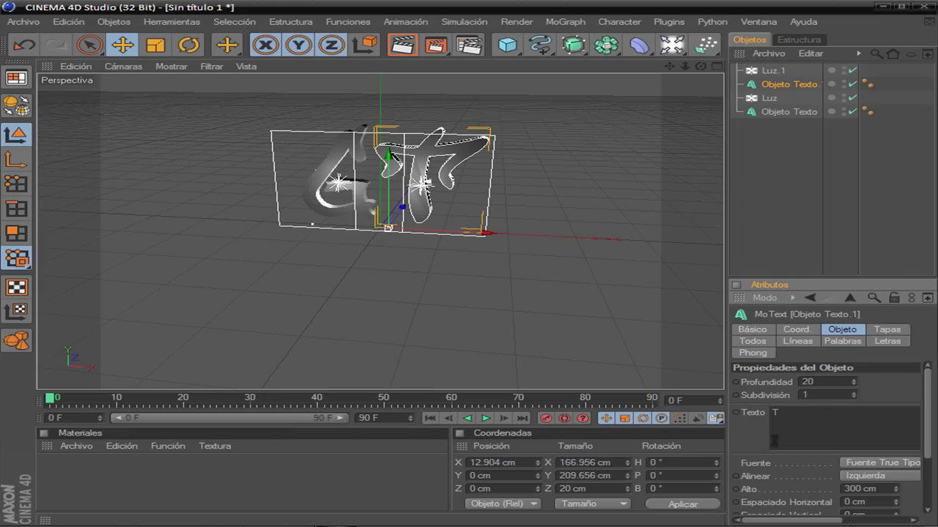
{"action": "left_click", "coordinate": [819, 225]}
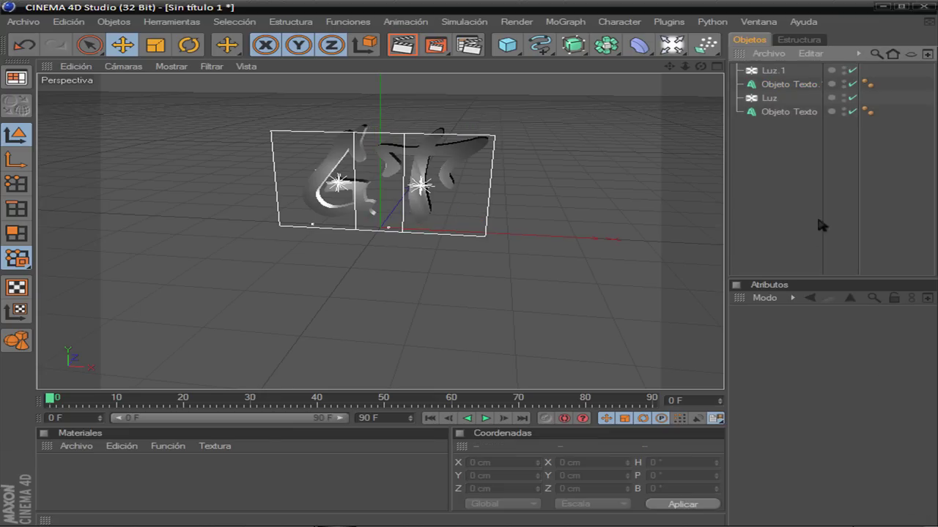
Add a third text object reading 'SUSCRIBETE' in the Street Soul font.
{"action": "left_click", "coordinate": [564, 22]}
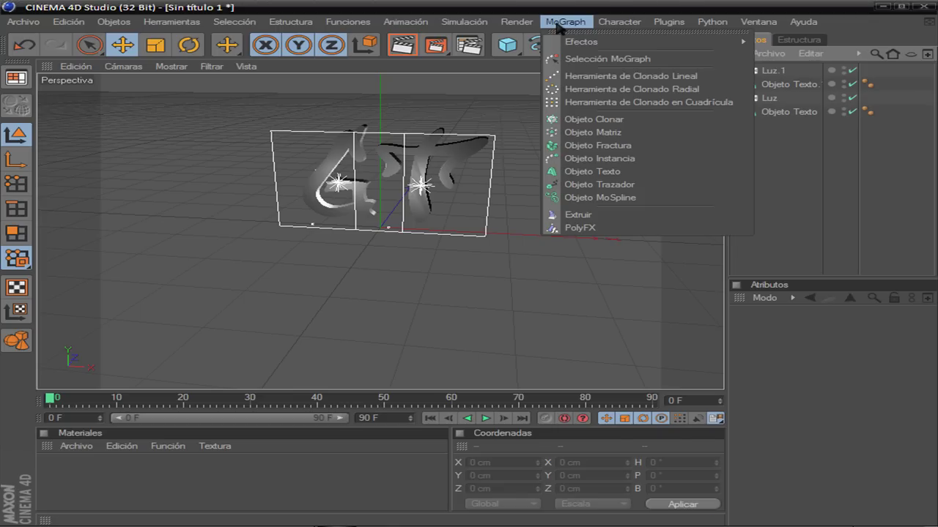
{"action": "left_click", "coordinate": [626, 178]}
{"action": "left_click", "coordinate": [757, 413]}
{"action": "type", "text": "S"}
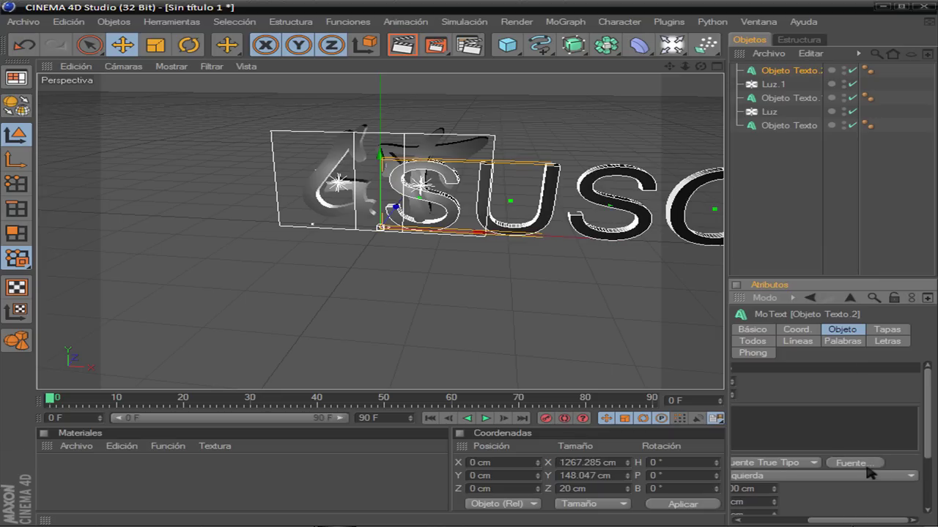
{"action": "left_click", "coordinate": [867, 466]}
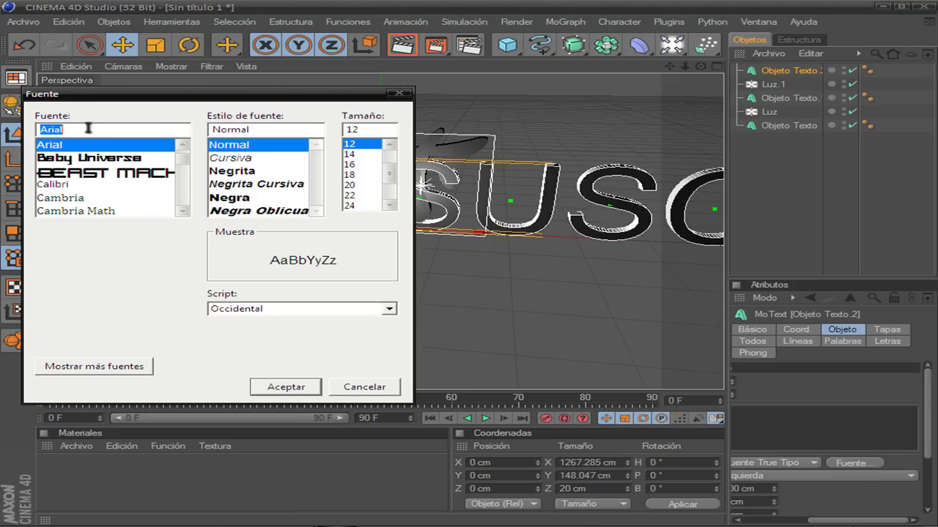
{"action": "type", "text": "stre"}
{"action": "left_click", "coordinate": [70, 145]}
{"action": "left_click", "coordinate": [286, 387]}
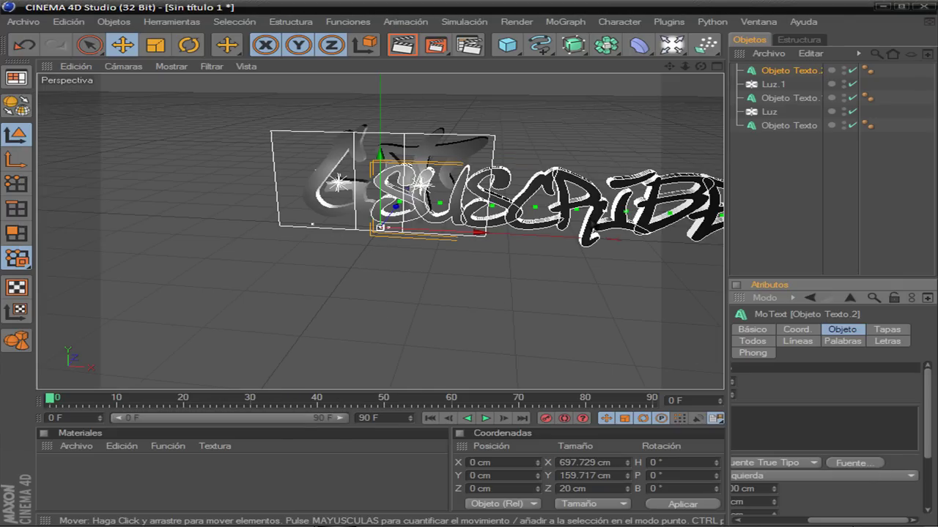
Set the SUSCRIBETE text's alignment to Centro and its height to 100 cm.
{"action": "left_click", "coordinate": [780, 475]}
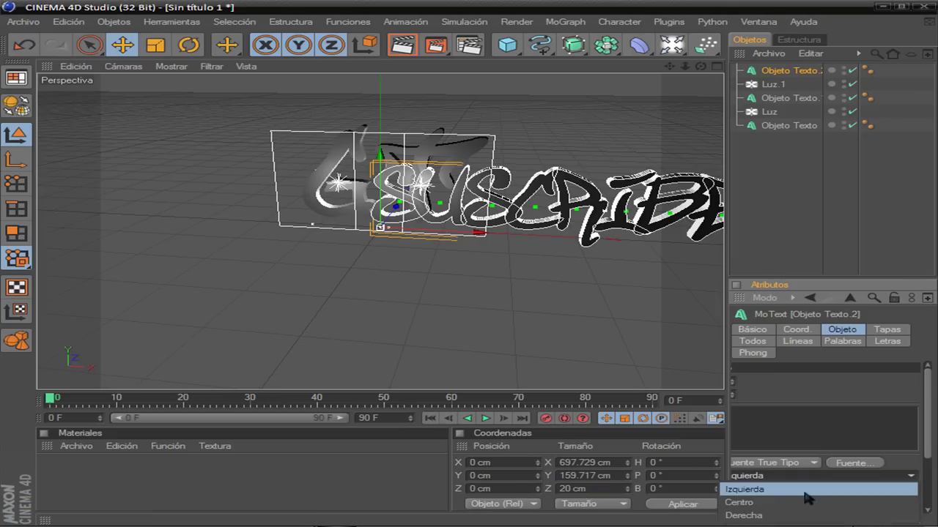
{"action": "left_click", "coordinate": [833, 493]}
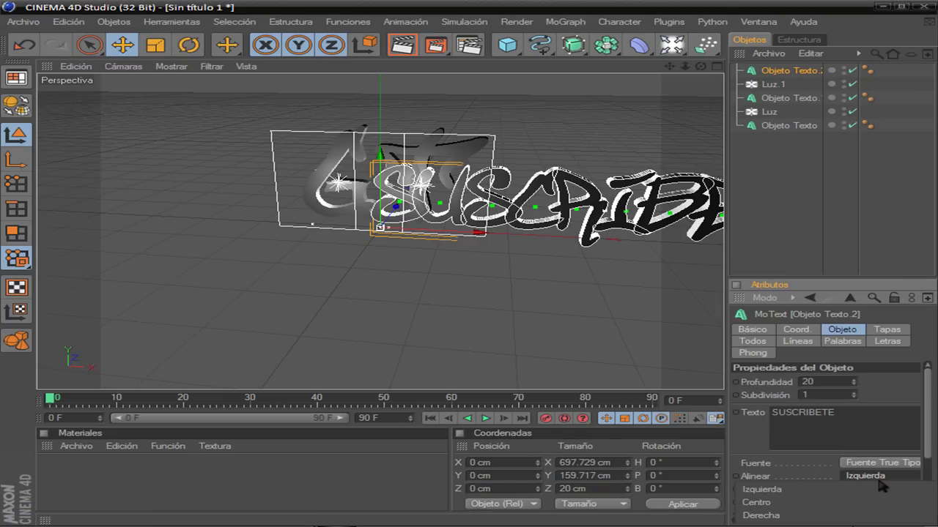
{"action": "left_click", "coordinate": [863, 503]}
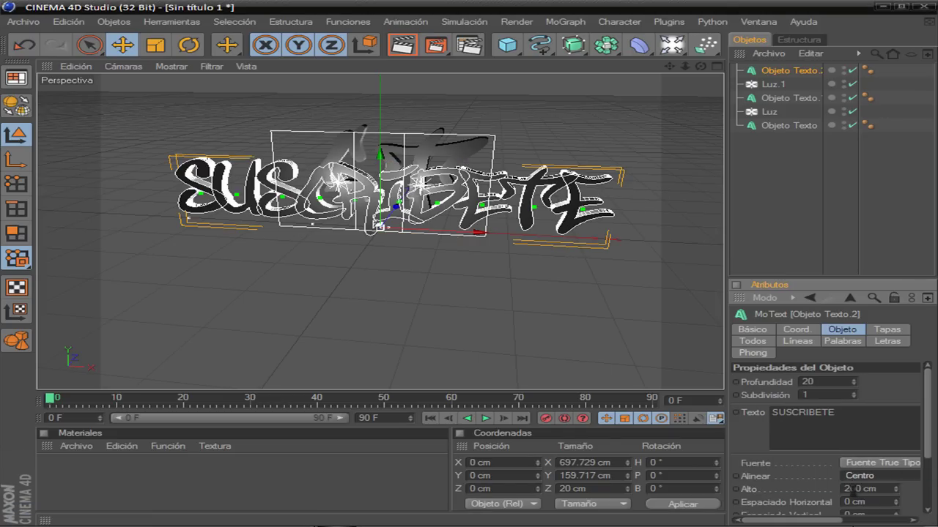
{"action": "left_click", "coordinate": [843, 488]}
{"action": "type", "text": "1"}
{"action": "key", "text": "Return"}
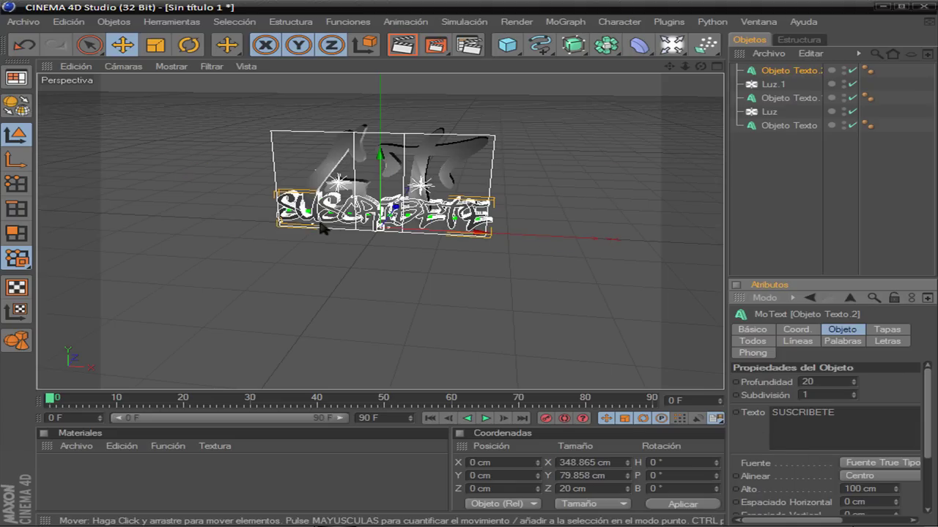
Nudge SUSCRIBETE along Z, test left and right alignment, then return it to Centro.
{"action": "left_click_drag", "start_coordinate": [399, 211], "coordinate": [378, 230]}
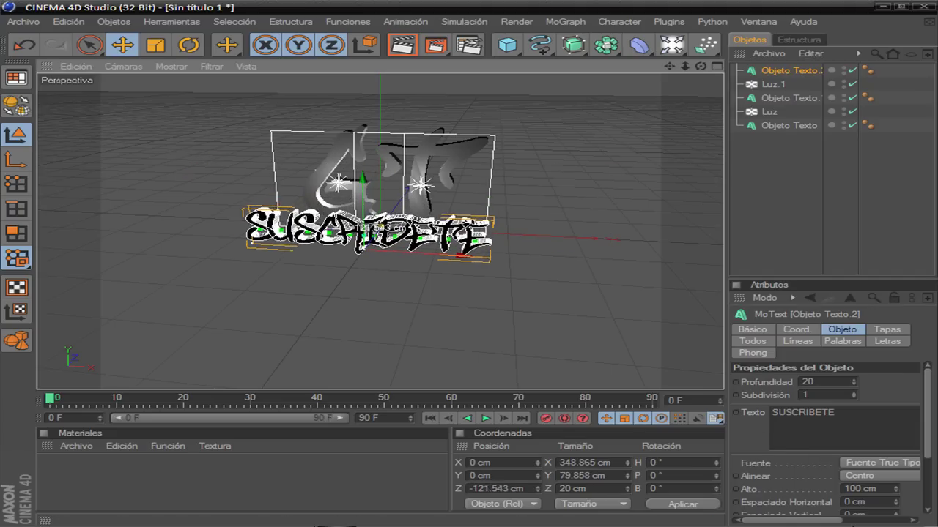
{"action": "left_click", "coordinate": [802, 197]}
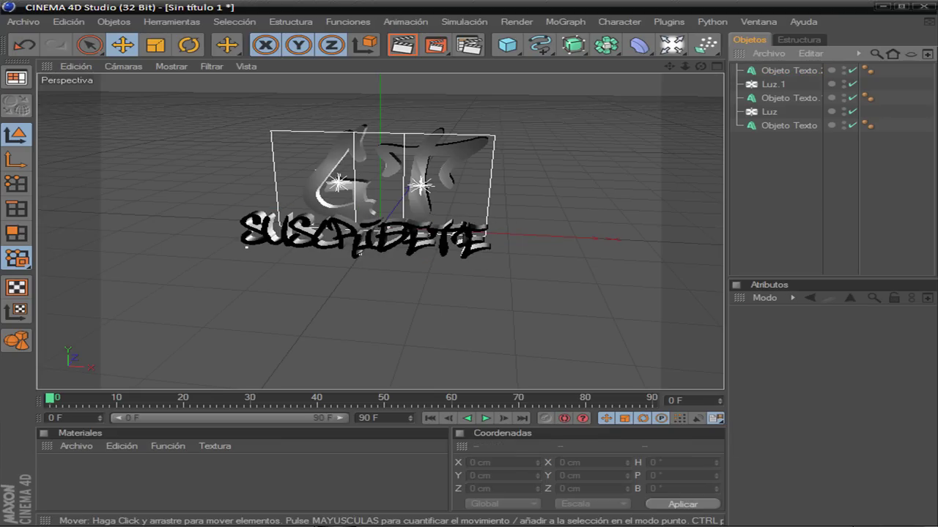
{"action": "left_click", "coordinate": [247, 248]}
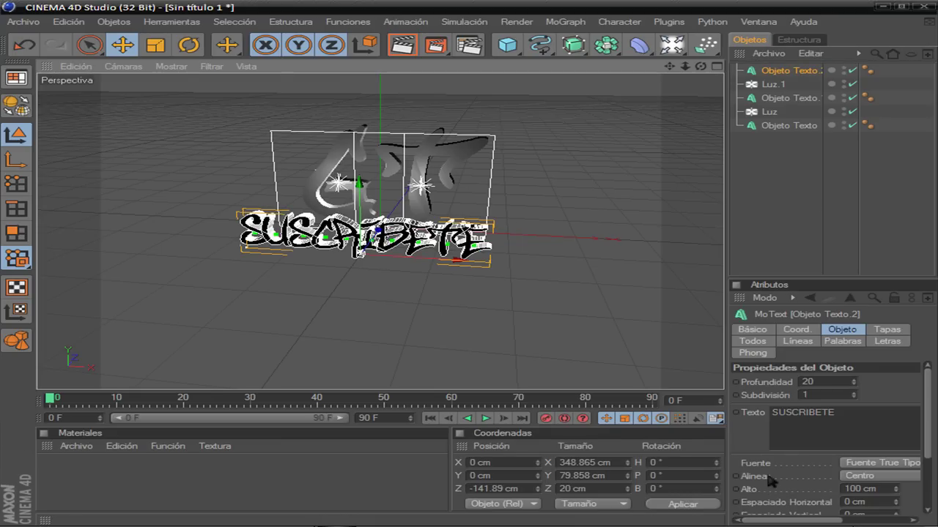
{"action": "left_click", "coordinate": [868, 478]}
{"action": "left_click", "coordinate": [866, 489]}
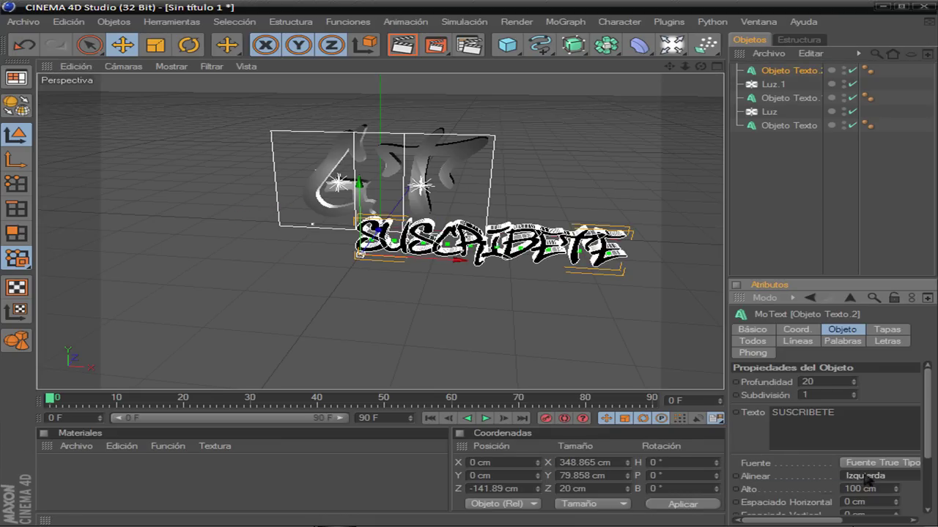
{"action": "left_click", "coordinate": [869, 478]}
{"action": "left_click", "coordinate": [842, 515]}
{"action": "left_click", "coordinate": [868, 476]}
{"action": "left_click", "coordinate": [861, 502]}
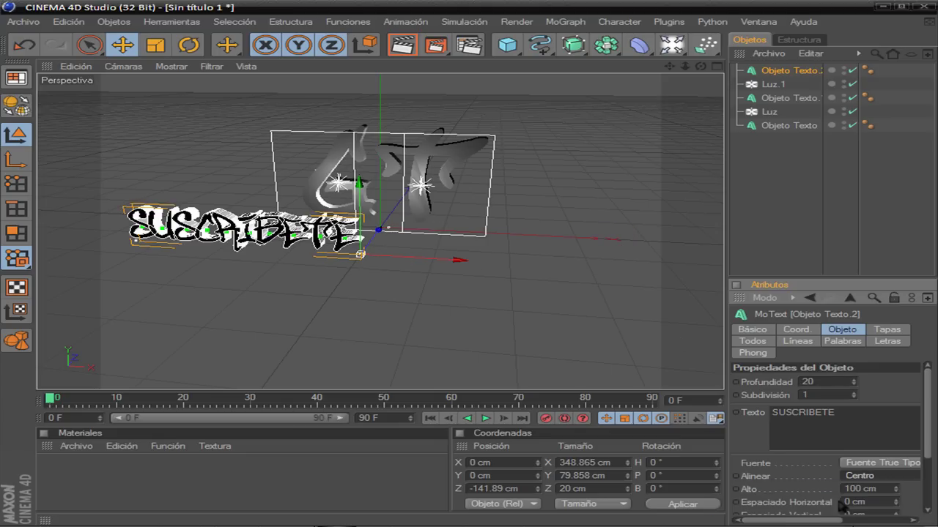
Move SUSCRIBETE toward the camera to about −330 cm on Z and zoom out.
{"action": "left_click_drag", "start_coordinate": [374, 238], "coordinate": [334, 304]}
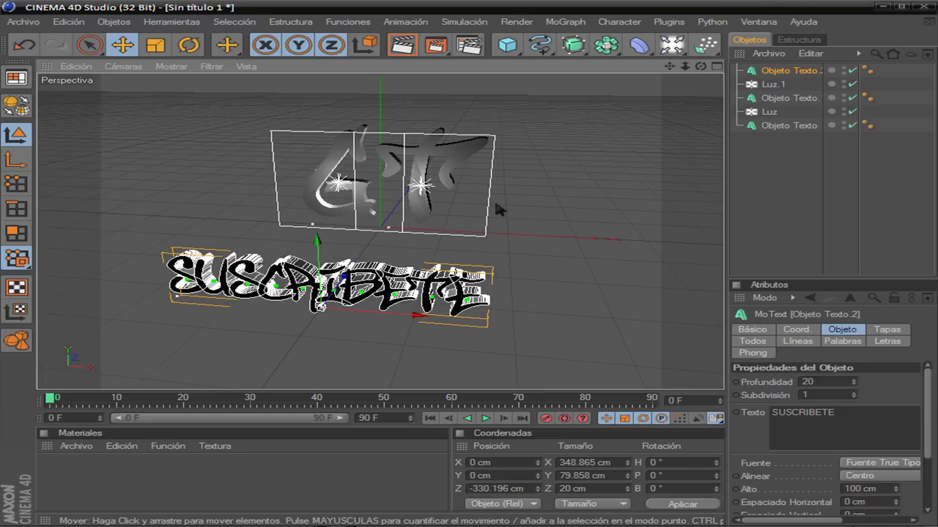
{"action": "left_click", "coordinate": [756, 145]}
{"action": "left_click_drag", "start_coordinate": [685, 66], "coordinate": [688, 68]}
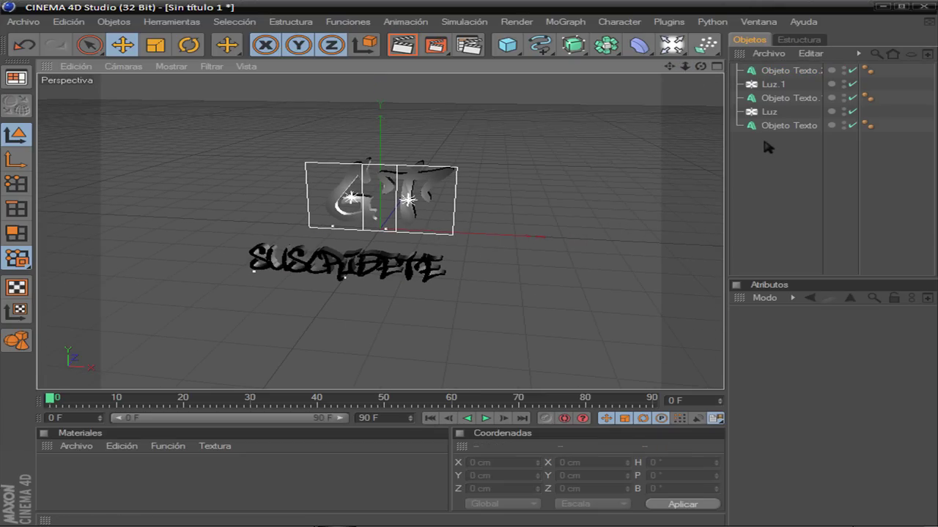
{"action": "left_click", "coordinate": [672, 45]}
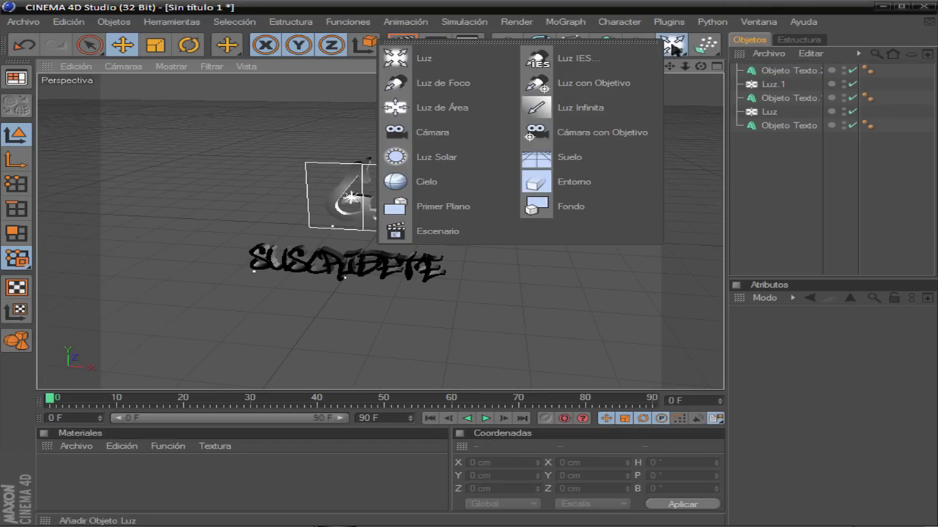
Add a floor (Suelo) and load the preset Metal 008 material from Prime > Basic.
{"action": "left_click", "coordinate": [553, 157]}
{"action": "left_click", "coordinate": [766, 203]}
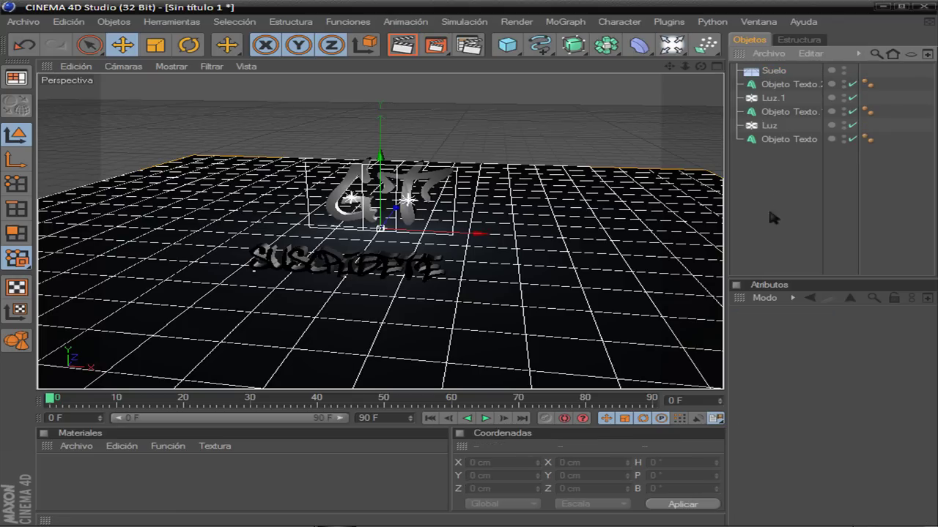
{"action": "left_click", "coordinate": [76, 446]}
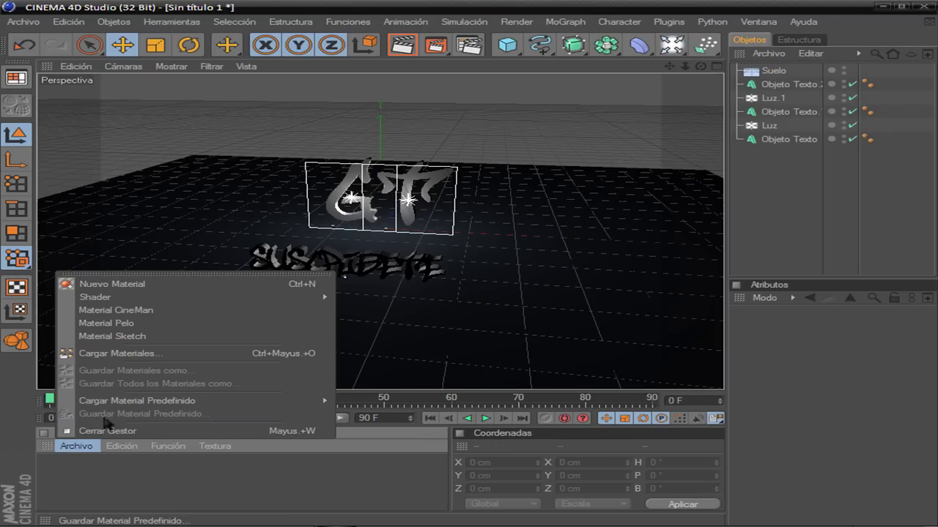
{"action": "mouse_move", "coordinate": [88, 407]}
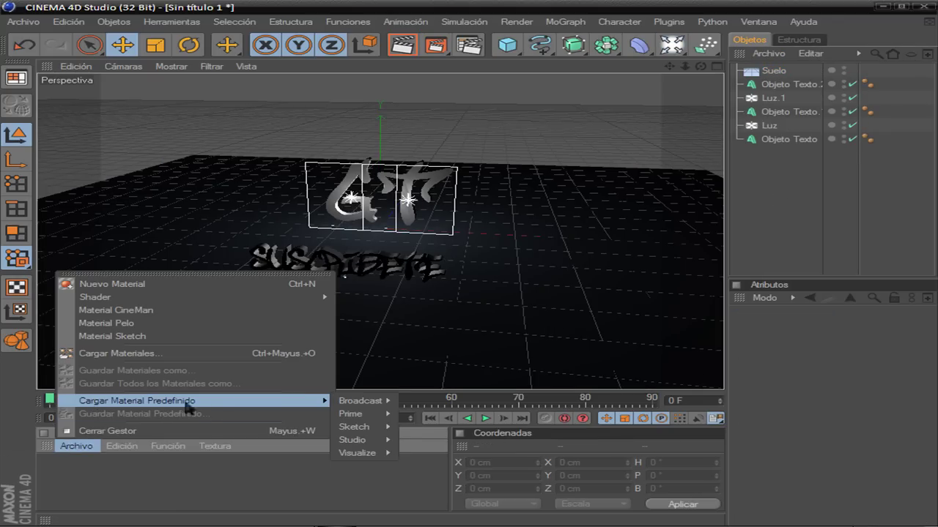
{"action": "mouse_move", "coordinate": [343, 415]}
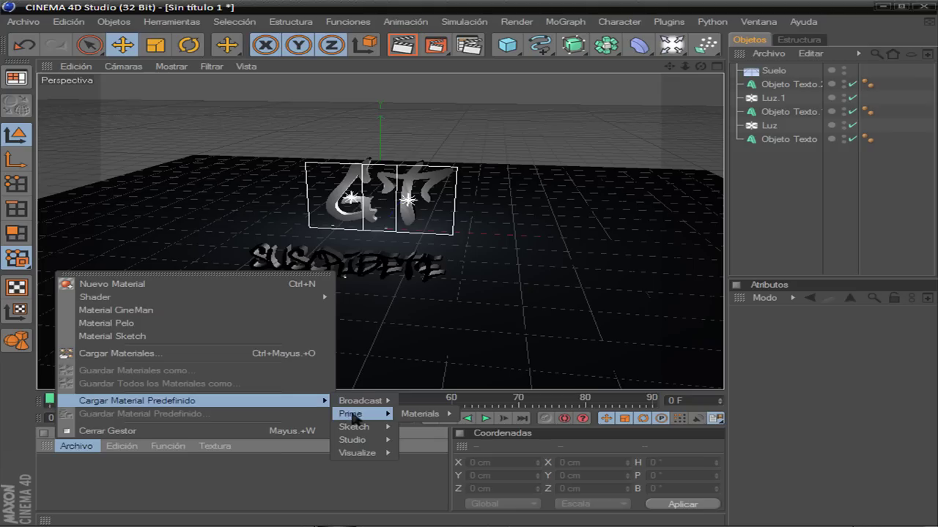
{"action": "mouse_move", "coordinate": [420, 423]}
{"action": "mouse_move", "coordinate": [472, 427]}
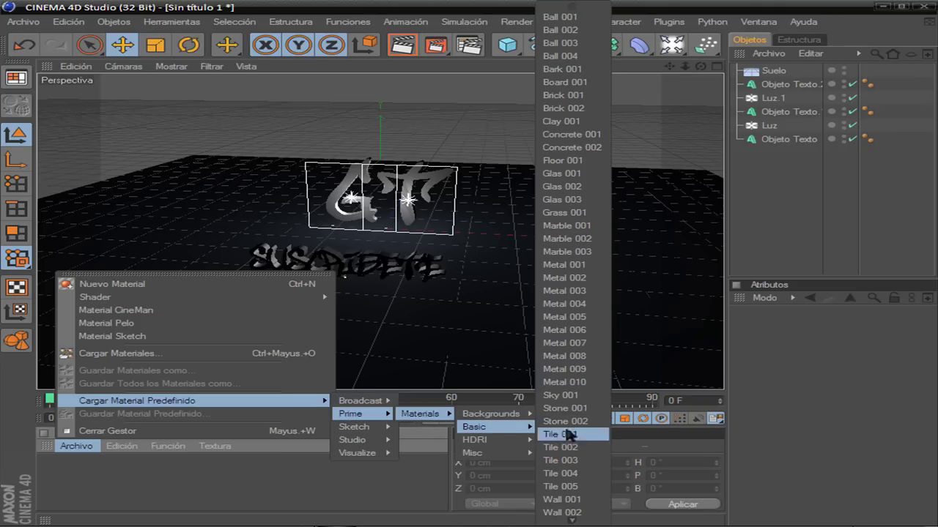
{"action": "left_click", "coordinate": [564, 356]}
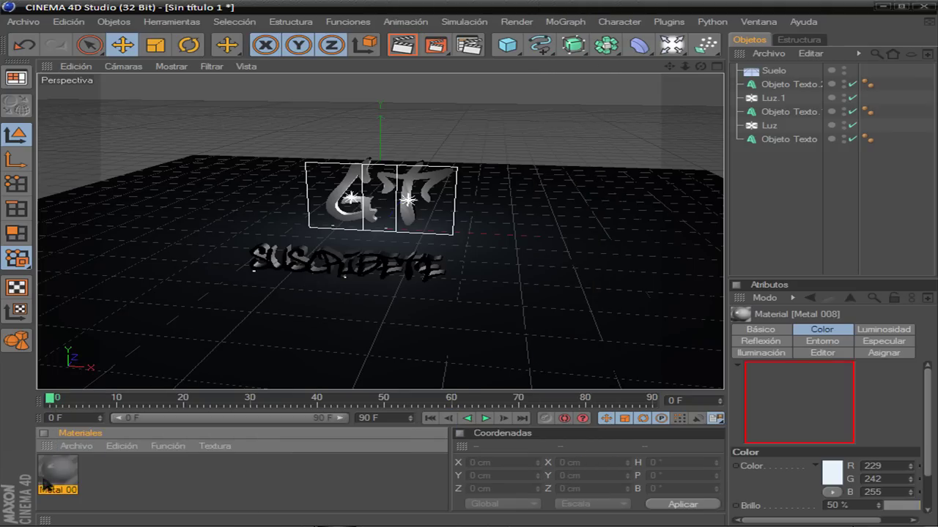
Apply Metal 008 to all three text objects.
{"action": "left_click_drag", "start_coordinate": [275, 268], "coordinate": [275, 268]}
{"action": "left_click_drag", "start_coordinate": [53, 474], "coordinate": [339, 220]}
{"action": "left_click_drag", "start_coordinate": [58, 495], "coordinate": [408, 214]}
Create a new material and set its colour to dark blue 36/69/87.
{"action": "left_click", "coordinate": [776, 209]}
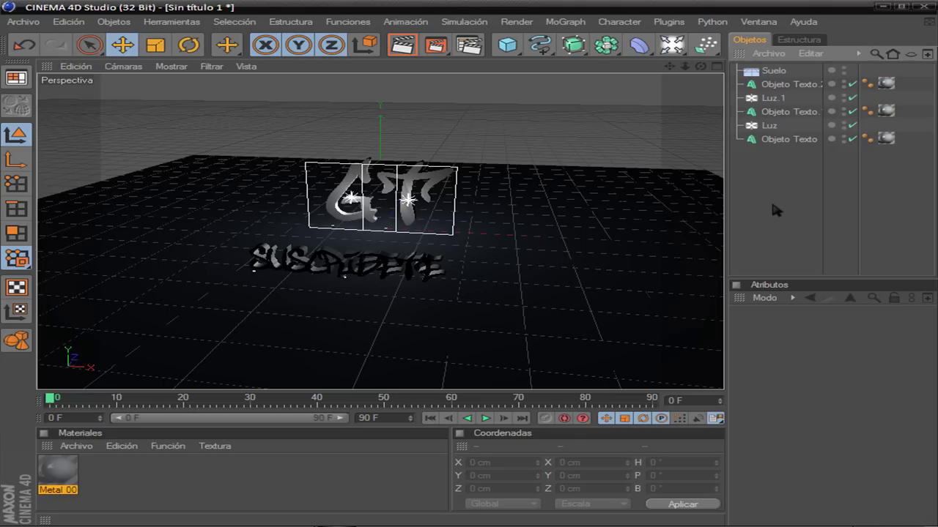
{"action": "left_click", "coordinate": [78, 446]}
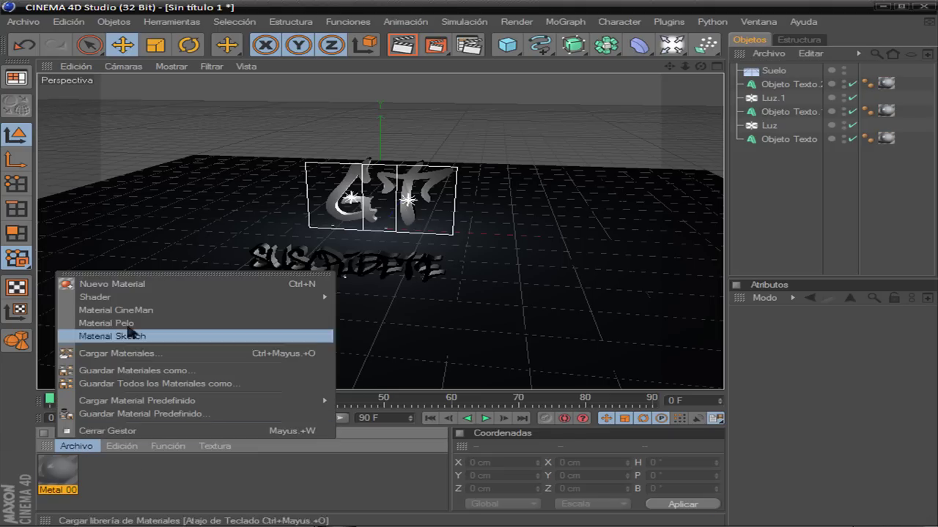
{"action": "mouse_move", "coordinate": [323, 297]}
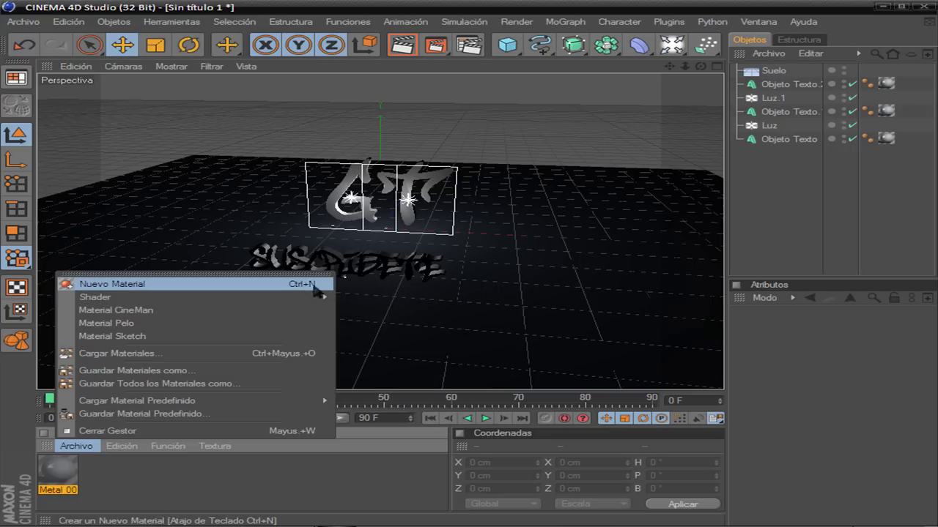
{"action": "left_click", "coordinate": [256, 286]}
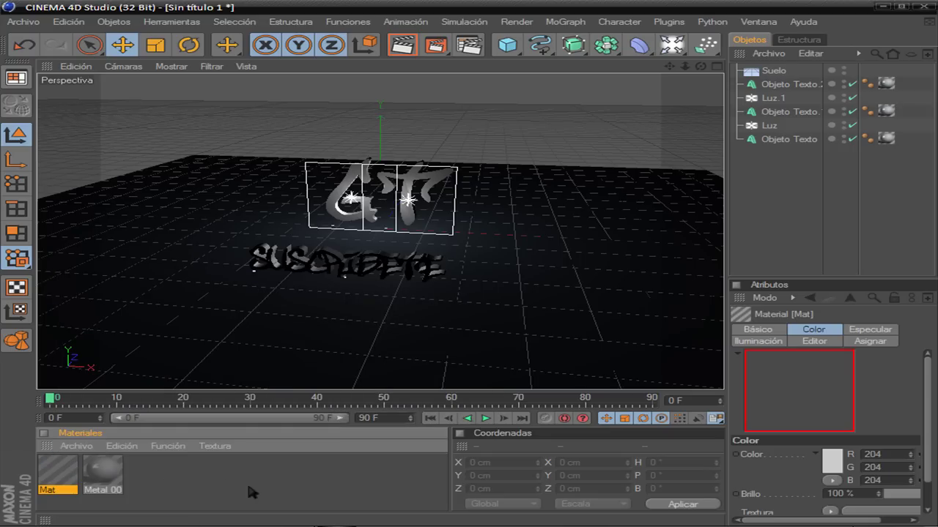
{"action": "double_click", "coordinate": [51, 472]}
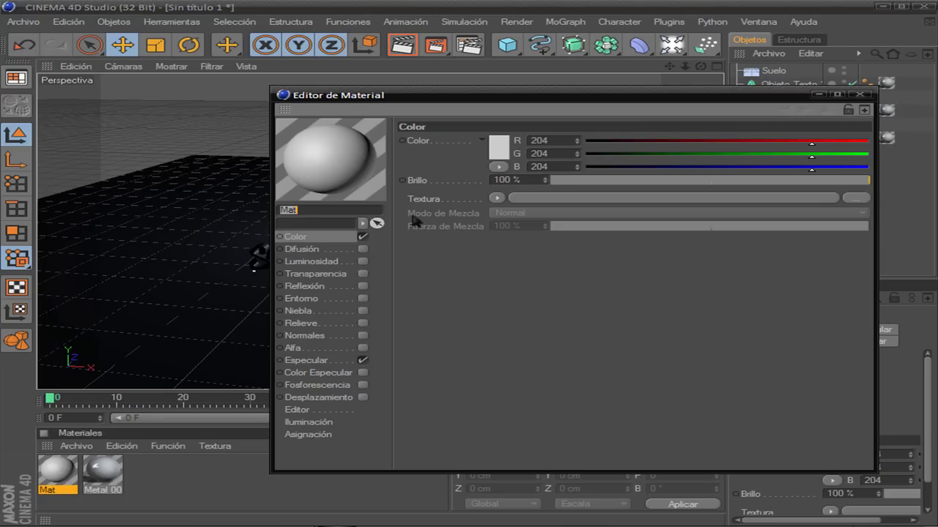
{"action": "left_click", "coordinate": [499, 148]}
{"action": "left_click_drag", "start_coordinate": [540, 95], "coordinate": [551, 97]}
{"action": "left_click_drag", "start_coordinate": [491, 137], "coordinate": [459, 143]}
{"action": "left_click", "coordinate": [477, 212]}
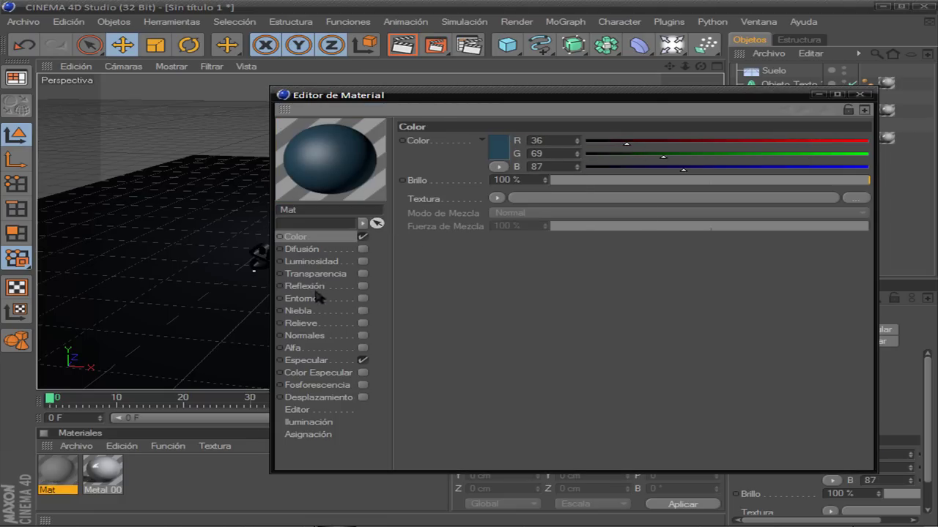
Enable the material's Reflexión at grey 106 and apply it to the floor.
{"action": "left_click", "coordinate": [363, 286]}
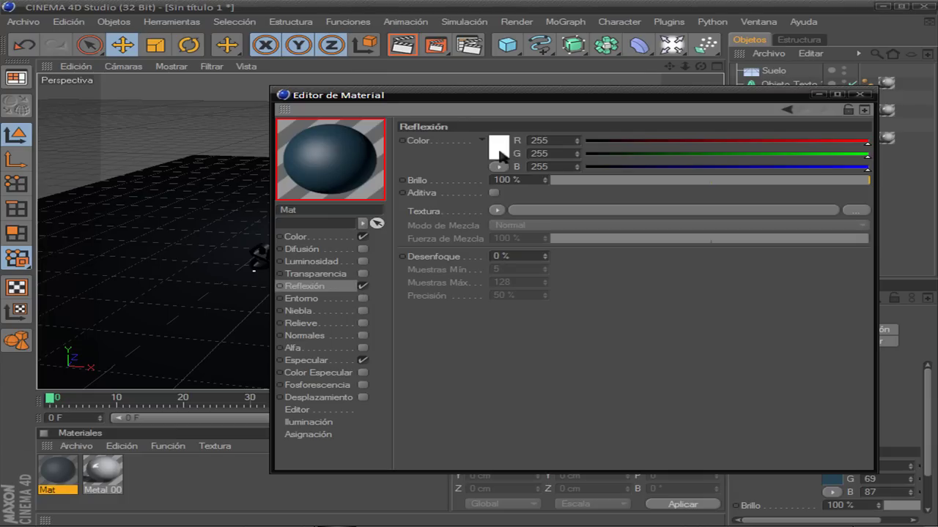
{"action": "left_click", "coordinate": [499, 149]}
{"action": "left_click_drag", "start_coordinate": [388, 158], "coordinate": [389, 143]}
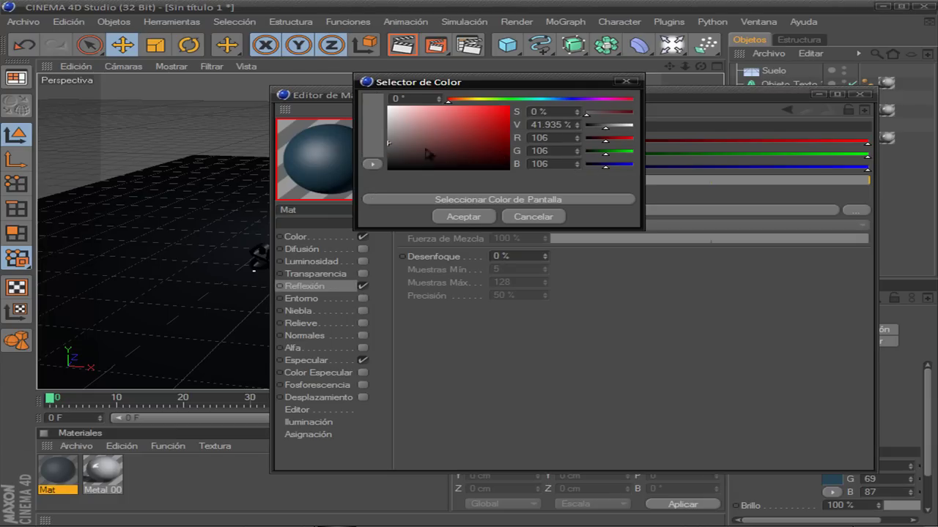
{"action": "left_click", "coordinate": [461, 218]}
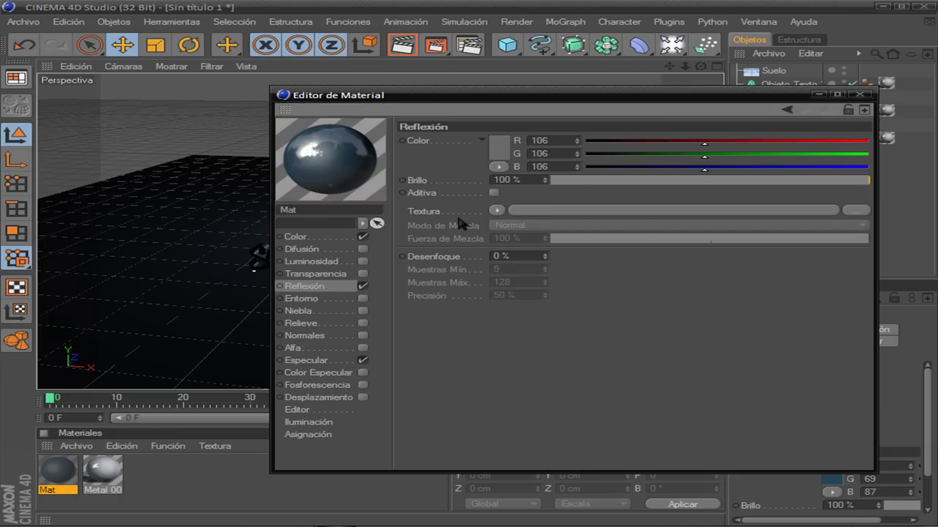
{"action": "left_click", "coordinate": [858, 95]}
{"action": "left_click_drag", "start_coordinate": [128, 331], "coordinate": [140, 260]}
{"action": "left_click_drag", "start_coordinate": [684, 66], "coordinate": [651, 72]}
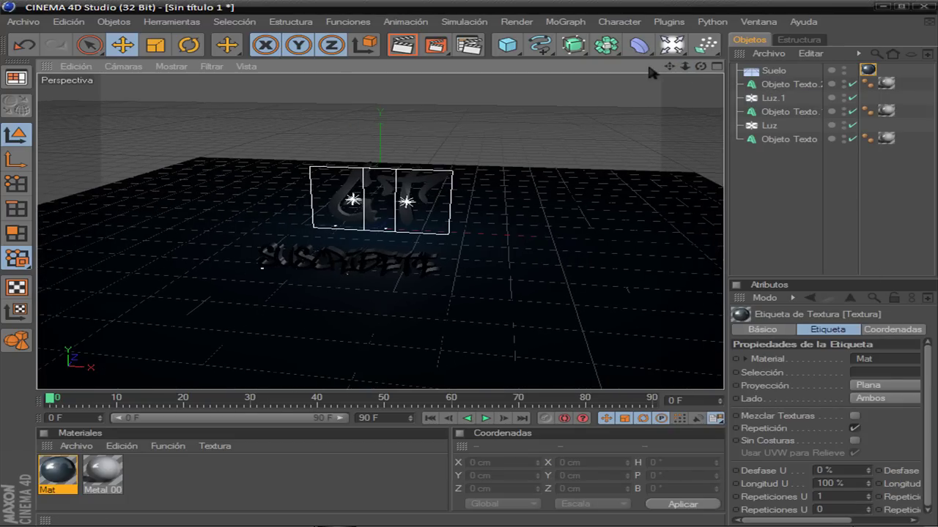
{"action": "left_click", "coordinate": [398, 47]}
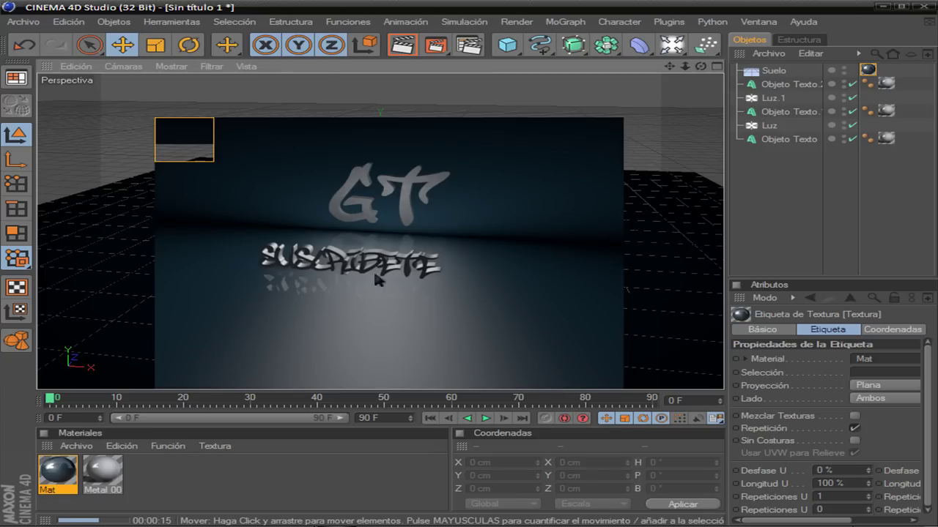
{"action": "left_click", "coordinate": [771, 224]}
{"action": "left_click_drag", "start_coordinate": [685, 66], "coordinate": [762, 121]}
Group Luz and Objeto Texto under a new null, Nulo.
{"action": "right_click", "coordinate": [769, 132]}
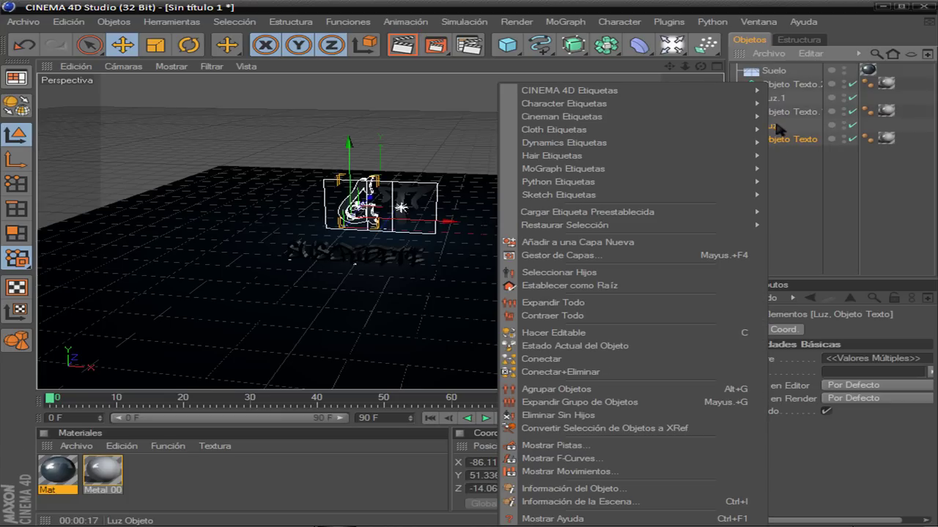
{"action": "right_click", "coordinate": [781, 149]}
{"action": "right_click", "coordinate": [765, 133]}
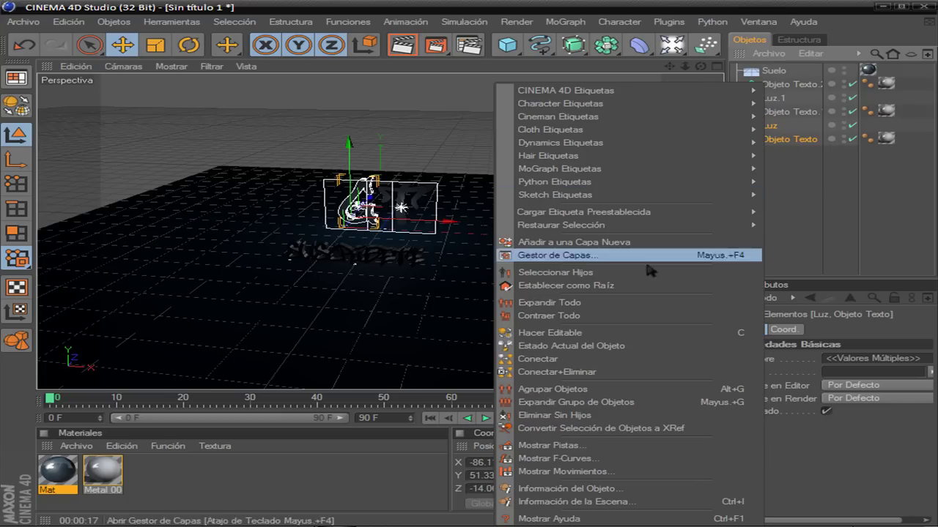
{"action": "left_click", "coordinate": [566, 391]}
Group Luz.1 and Objeto Texto.1 under Nulo.1 and move Objeto Texto.2 to the bottom.
{"action": "left_click_drag", "start_coordinate": [924, 117], "coordinate": [762, 97]}
{"action": "right_click", "coordinate": [764, 102]}
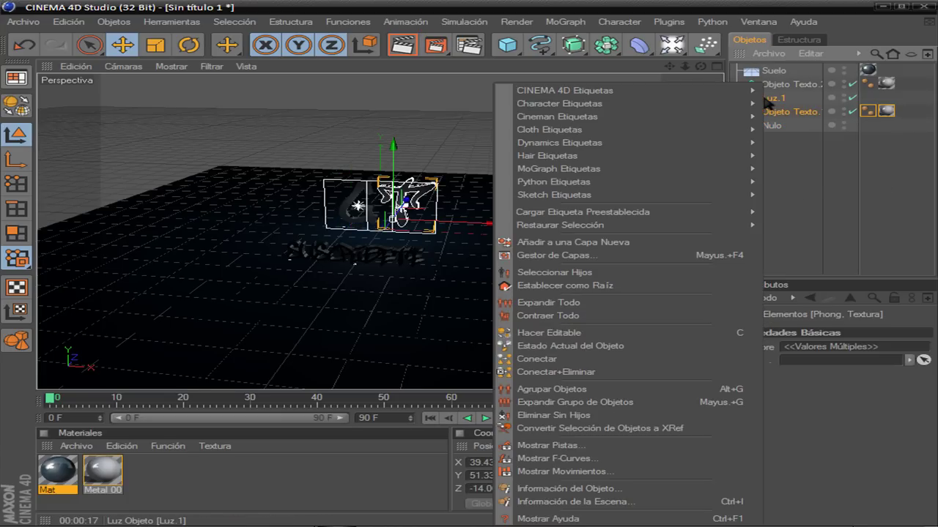
{"action": "left_click", "coordinate": [725, 390]}
{"action": "left_click", "coordinate": [791, 241]}
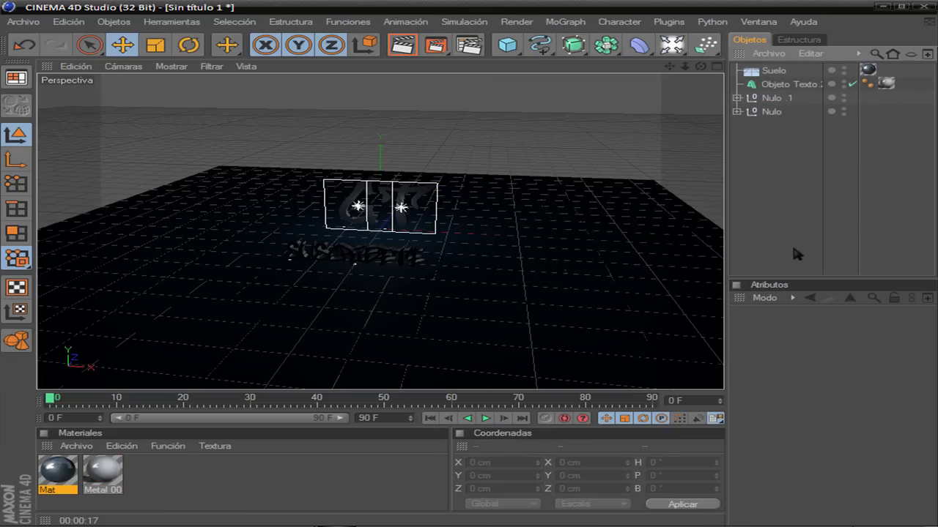
{"action": "left_click_drag", "start_coordinate": [806, 84], "coordinate": [801, 168]}
Select Nulo and raise it to 510 cm at frame 0.
{"action": "left_click", "coordinate": [806, 165]}
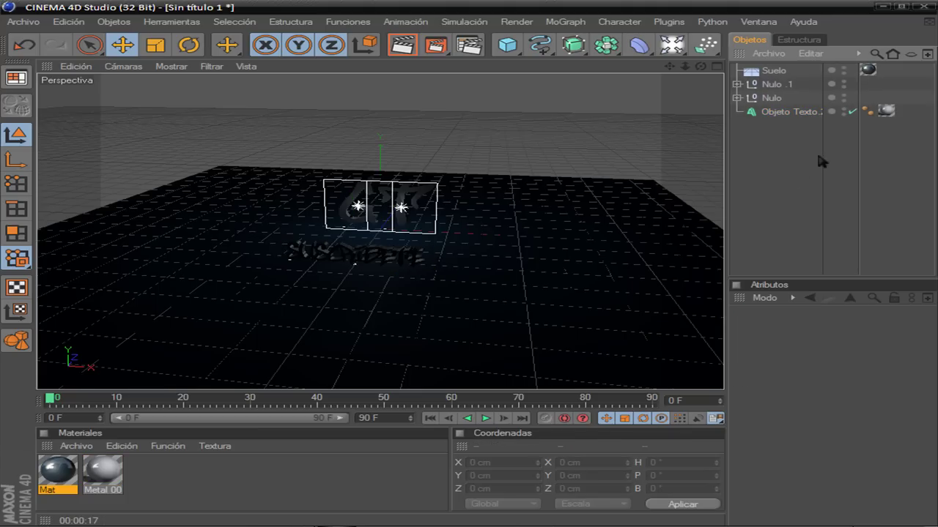
{"action": "left_click", "coordinate": [772, 97]}
{"action": "left_click_drag", "start_coordinate": [348, 161], "coordinate": [348, 57]}
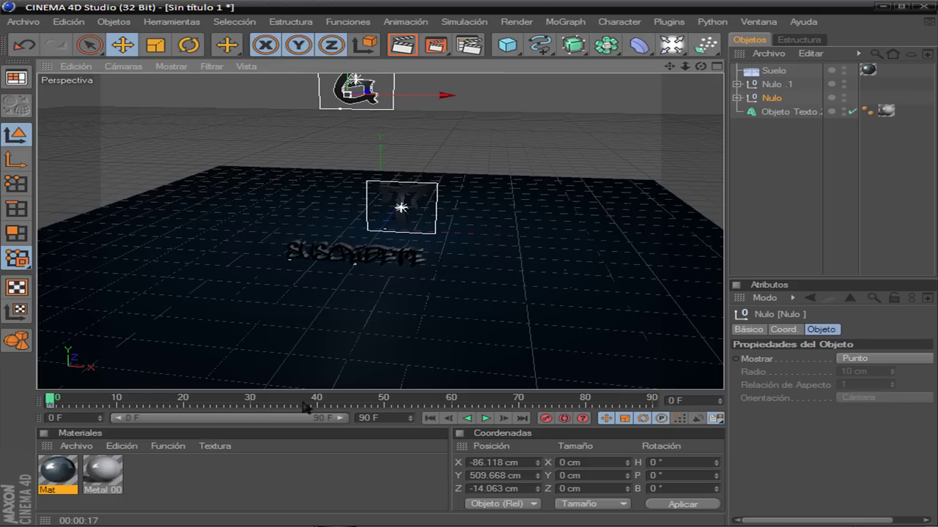
At frame 30, set heading rotation to 360° and lower Nulo to 52 cm, then preview.
{"action": "left_click", "coordinate": [251, 402]}
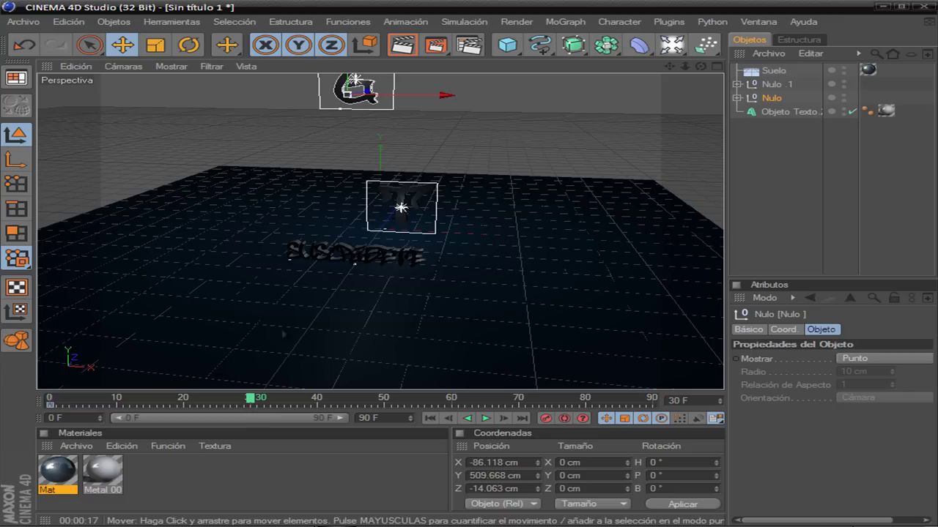
{"action": "double_click", "coordinate": [654, 462]}
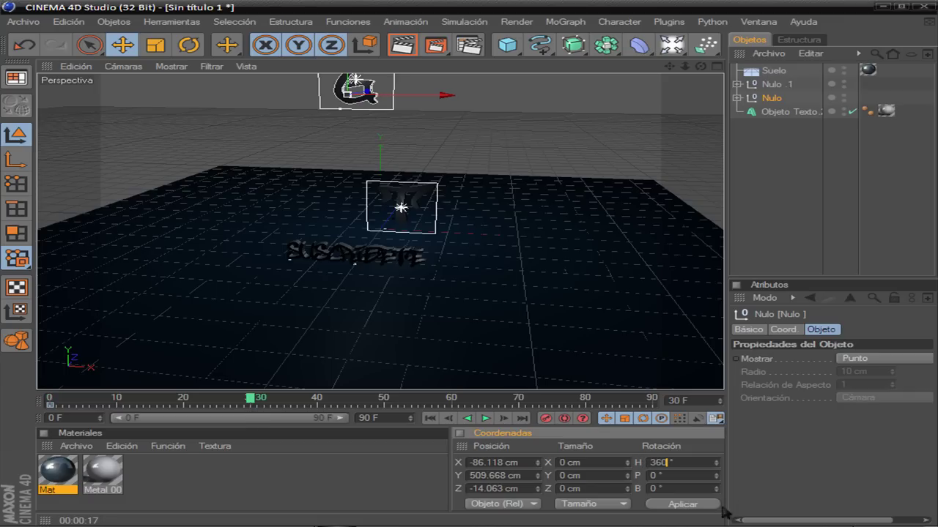
{"action": "left_click_drag", "start_coordinate": [347, 82], "coordinate": [350, 206]}
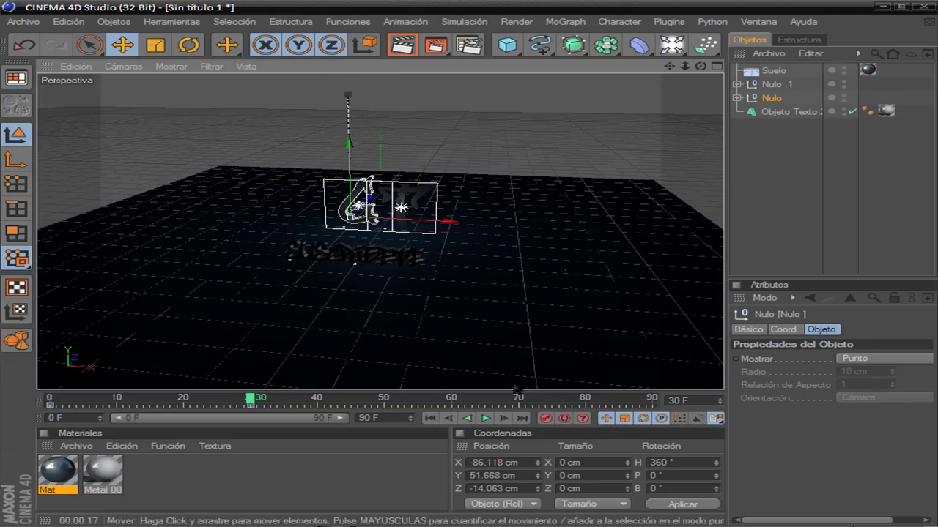
{"action": "left_click", "coordinate": [439, 414]}
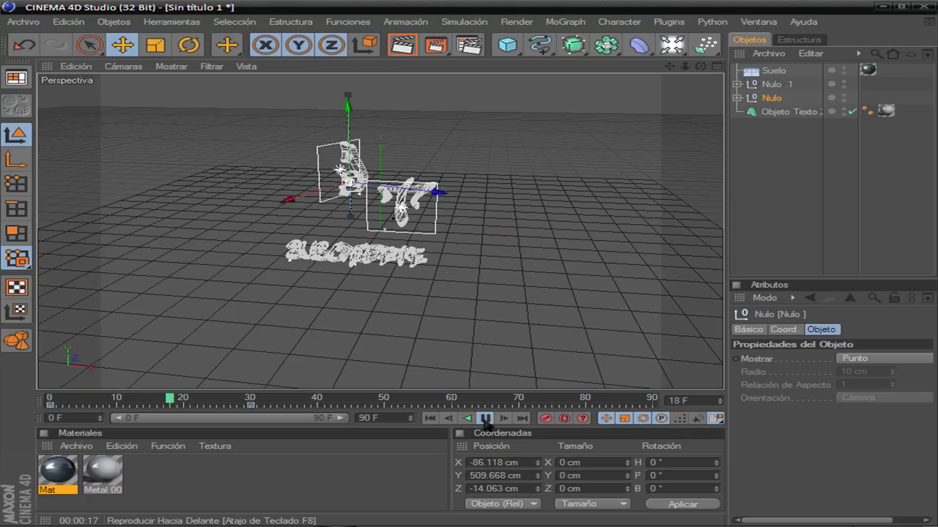
{"action": "left_click", "coordinate": [485, 418]}
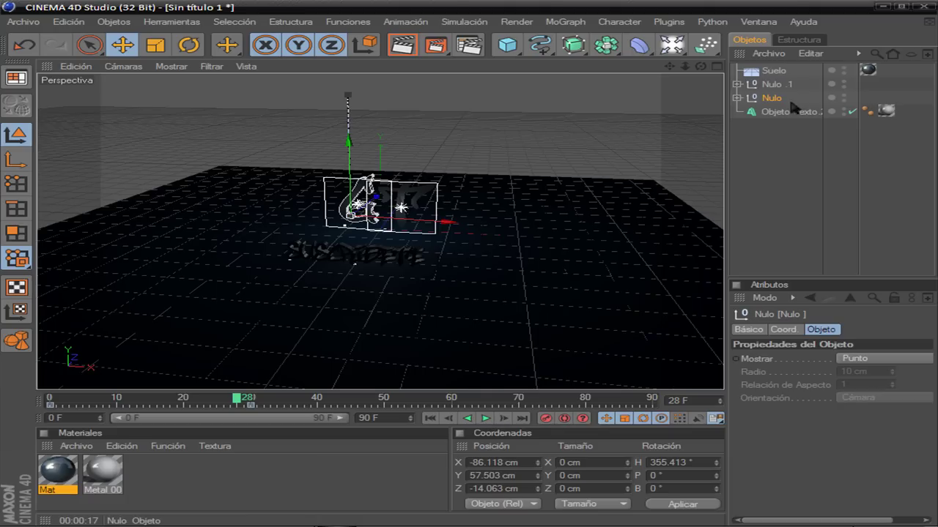
At frame 0, raise Nulo .1 high above the floor, to about 508 cm.
{"action": "left_click", "coordinate": [773, 84]}
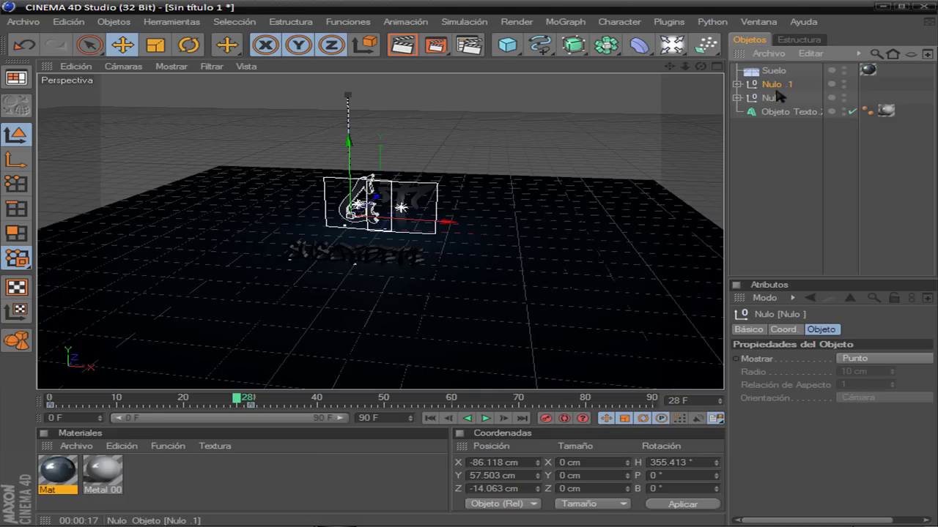
{"action": "left_click", "coordinate": [50, 399]}
{"action": "left_click_drag", "start_coordinate": [394, 183], "coordinate": [401, 93]}
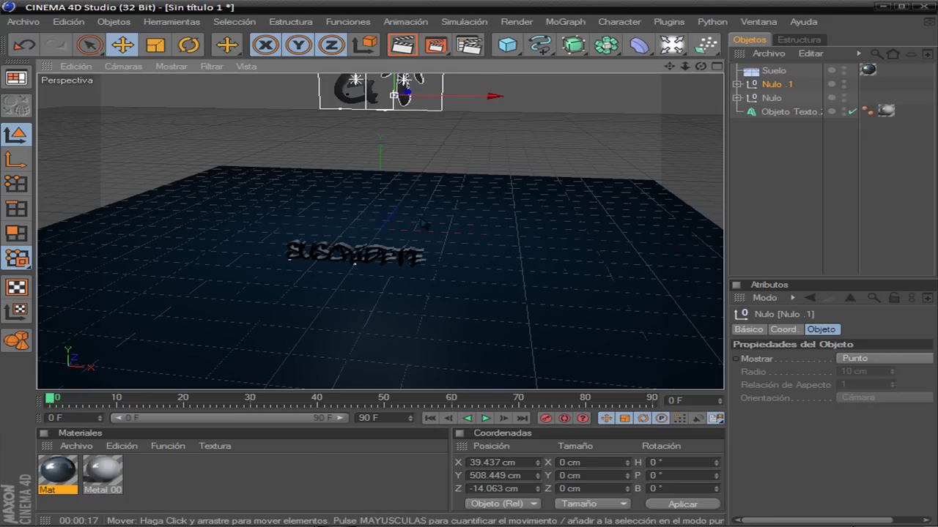
At frame 30, set Nulo .1's heading to -360° and lower it back to about 50 cm.
{"action": "left_click", "coordinate": [250, 403]}
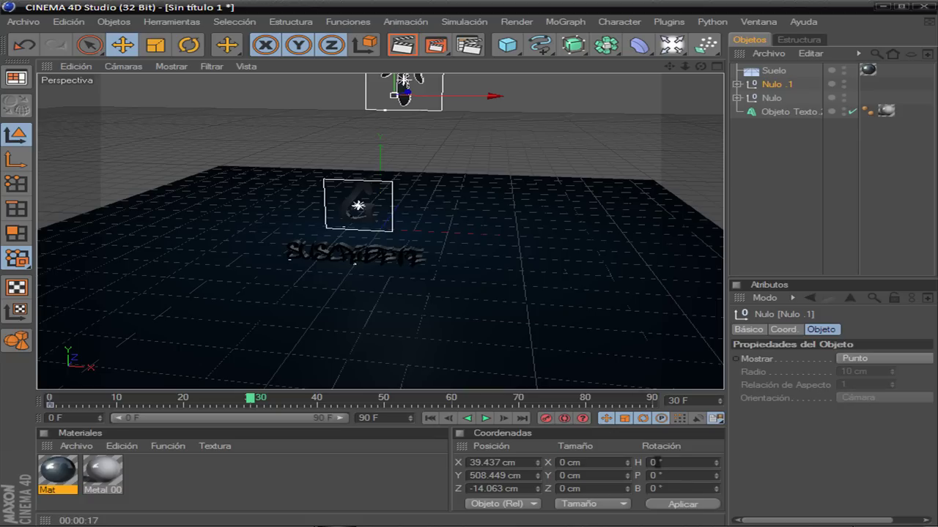
{"action": "left_click", "coordinate": [652, 462]}
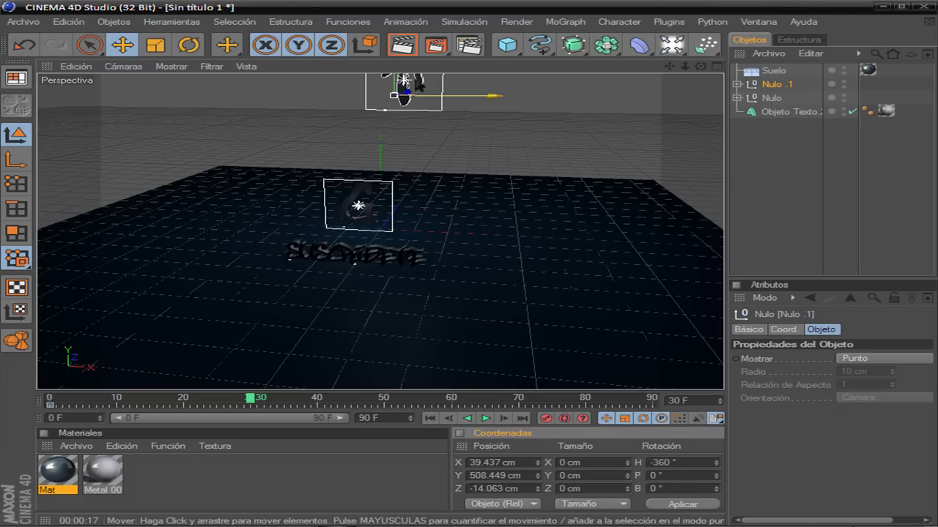
{"action": "left_click_drag", "start_coordinate": [404, 86], "coordinate": [401, 210]}
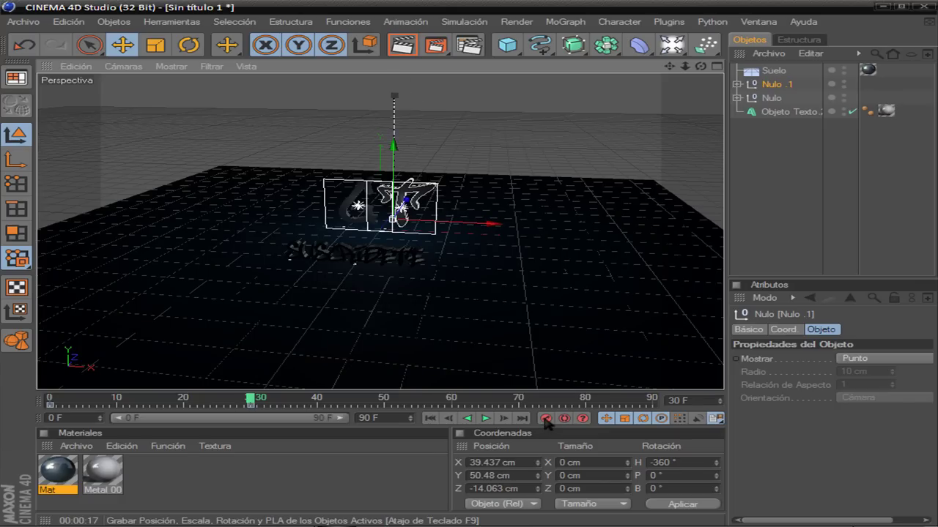
Preview the drop-and-spin animation from frame 0.
{"action": "left_click", "coordinate": [49, 403]}
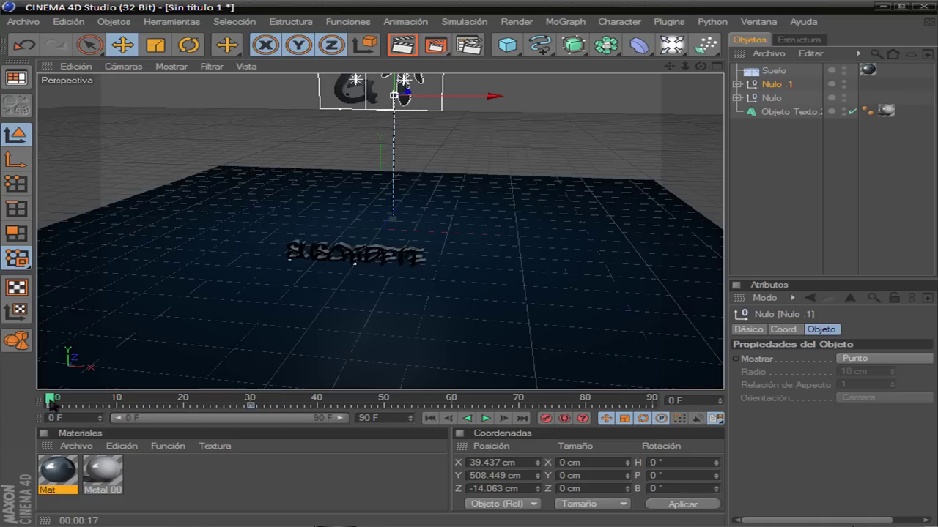
{"action": "left_click", "coordinate": [485, 418]}
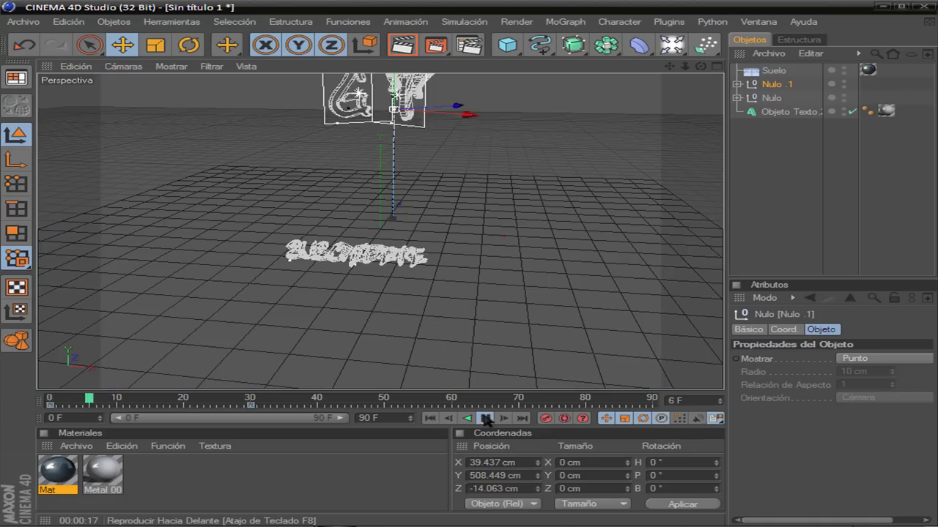
{"action": "left_click", "coordinate": [485, 418]}
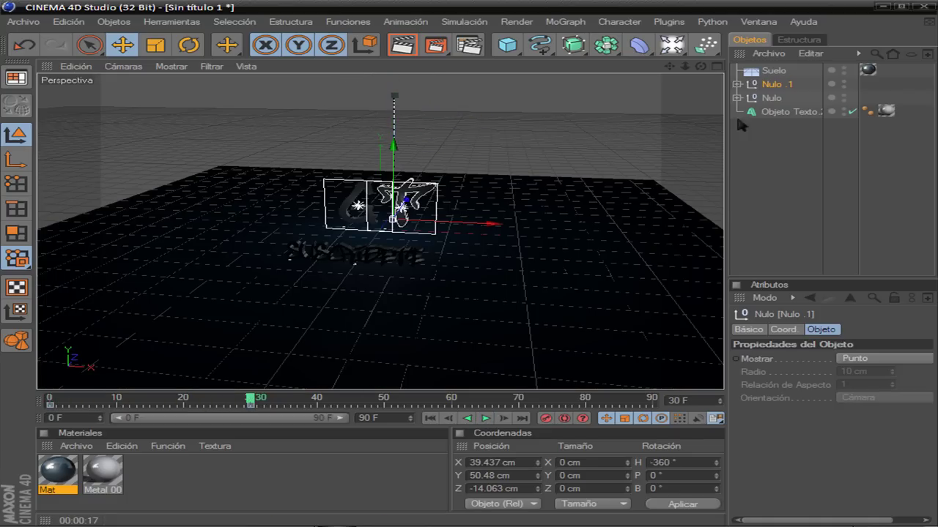
{"action": "left_click", "coordinate": [780, 114]}
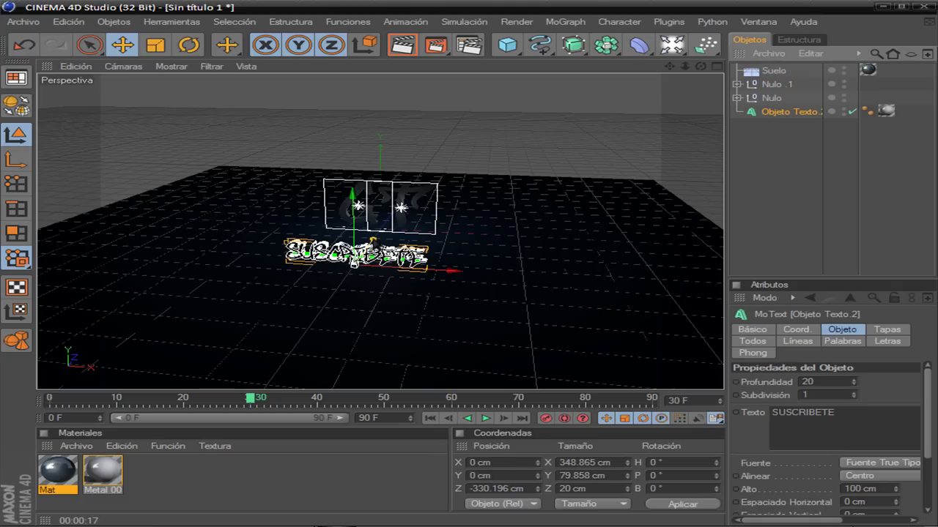
Key SUSCRIBETE forward at about -735 cm on Z at frame 0, then nudge it back at frame 30.
{"action": "left_click", "coordinate": [51, 402]}
{"action": "left_click_drag", "start_coordinate": [373, 241], "coordinate": [327, 302]}
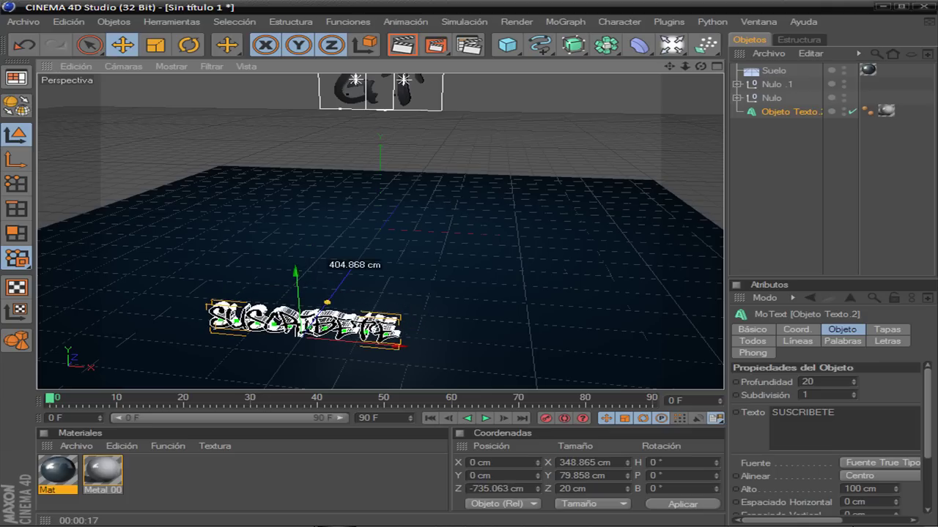
{"action": "left_click", "coordinate": [545, 419]}
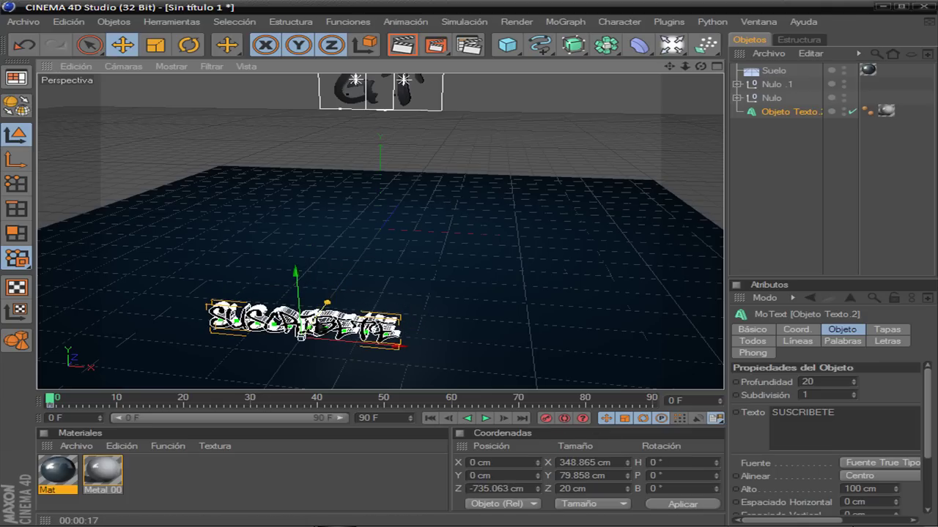
{"action": "left_click", "coordinate": [258, 401]}
{"action": "left_click_drag", "start_coordinate": [323, 307], "coordinate": [375, 248]}
{"action": "left_click", "coordinate": [755, 232]}
Shorten the animation to 50 frames and preview it from the start.
{"action": "left_click", "coordinate": [362, 418]}
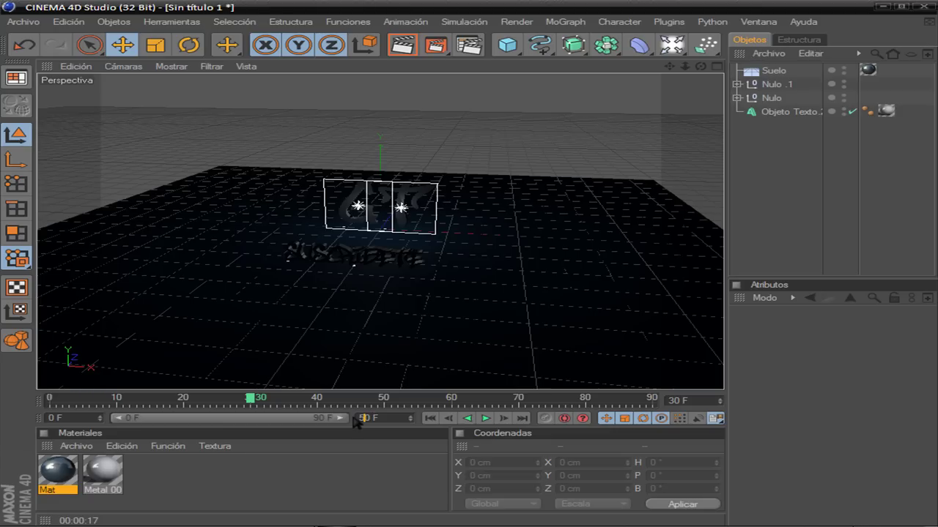
{"action": "left_click", "coordinate": [386, 481]}
{"action": "left_click_drag", "start_coordinate": [418, 403], "coordinate": [28, 400]}
{"action": "key", "text": "F8"}
{"action": "left_click", "coordinate": [50, 401]}
{"action": "left_click", "coordinate": [819, 115]}
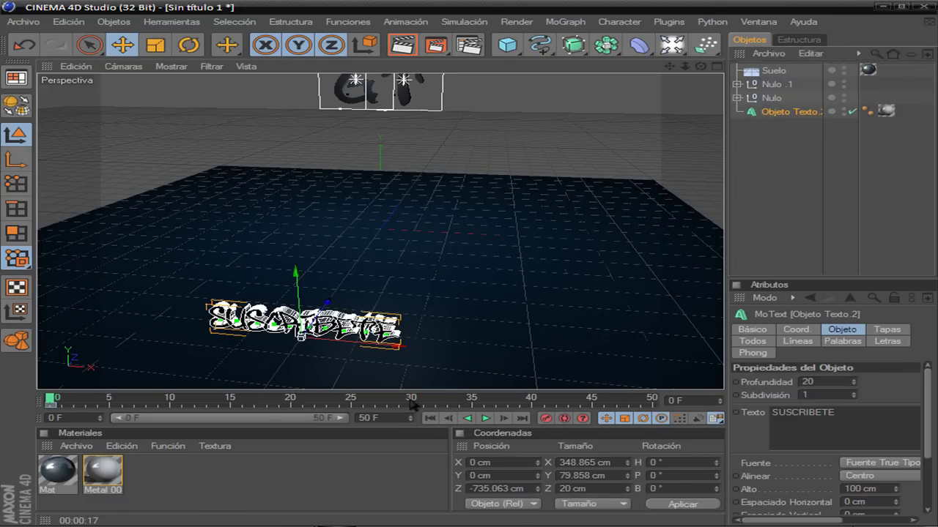
Key SUSCRIBETE back to about -323 cm on Z at frame 30, then preview from frame 0.
{"action": "left_click", "coordinate": [411, 402]}
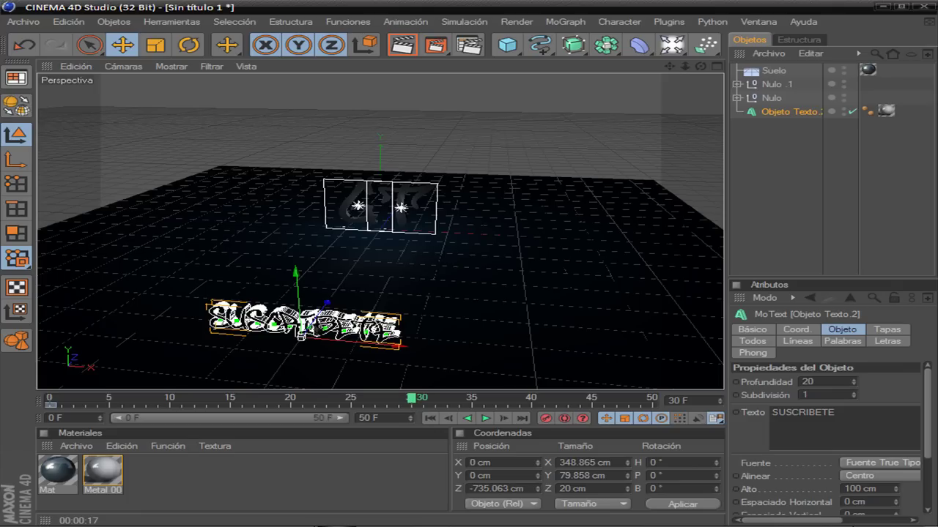
{"action": "left_click_drag", "start_coordinate": [327, 303], "coordinate": [381, 257]}
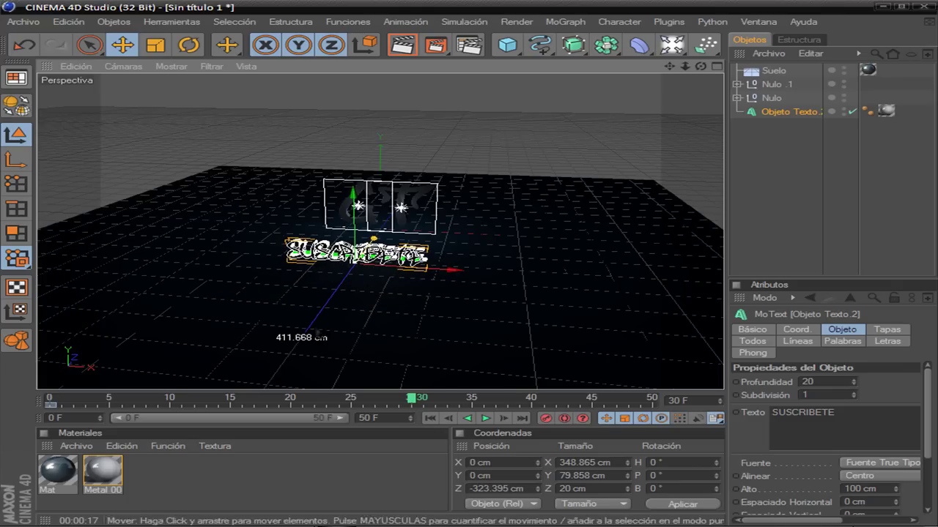
{"action": "left_click", "coordinate": [545, 418]}
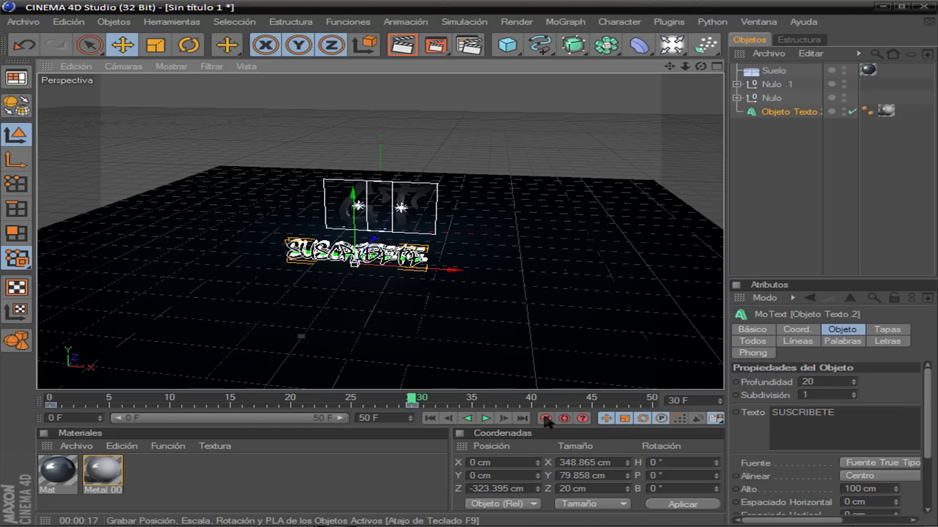
{"action": "left_click", "coordinate": [49, 403]}
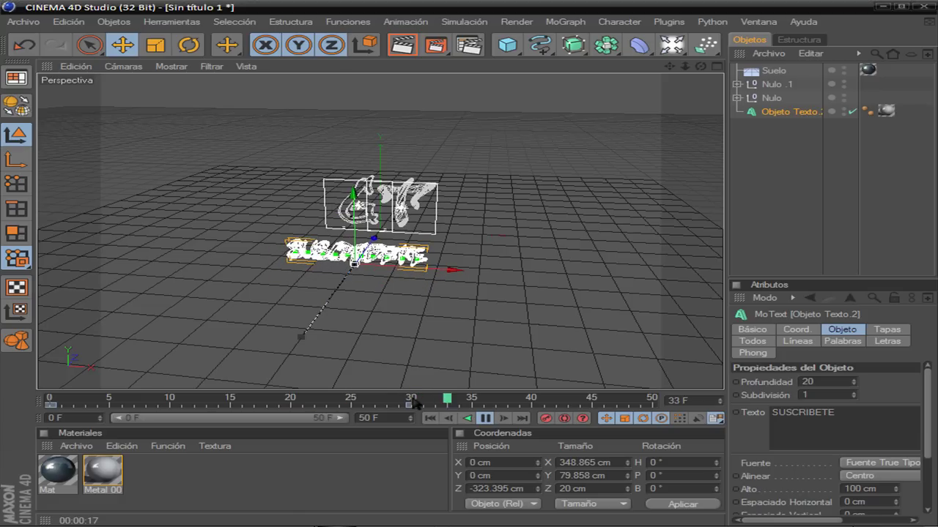
{"action": "left_click", "coordinate": [484, 418]}
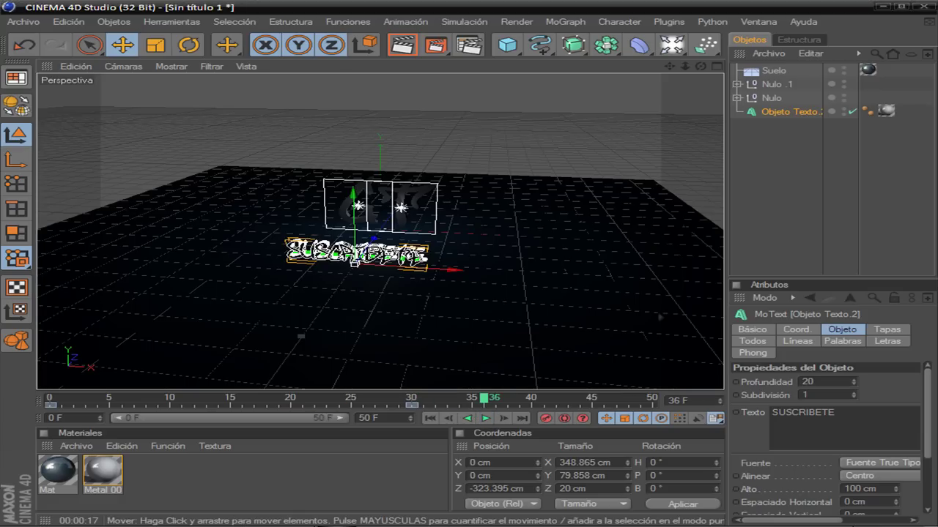
{"action": "left_click", "coordinate": [765, 186]}
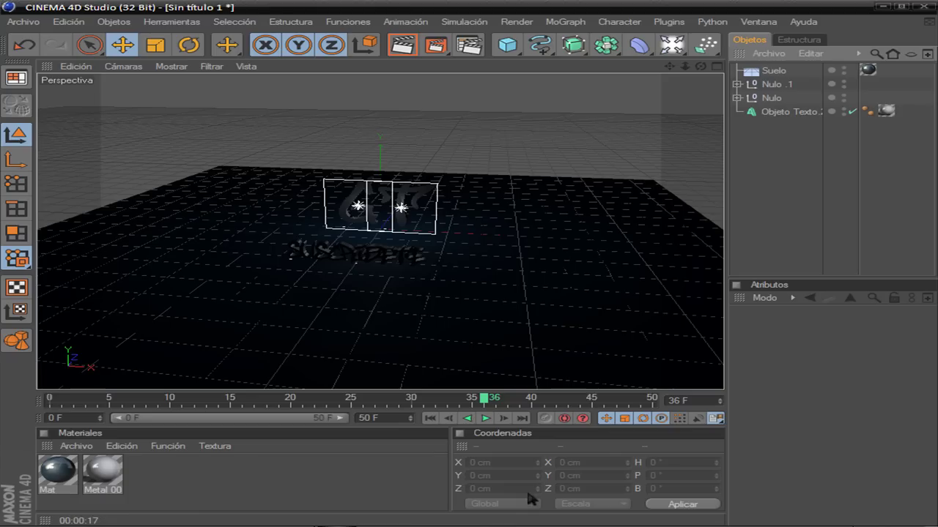
At frame 40, tip SUSCRIBETE forward about 66° in pitch so it lies nearly flat.
{"action": "left_click_drag", "start_coordinate": [489, 405], "coordinate": [533, 405]}
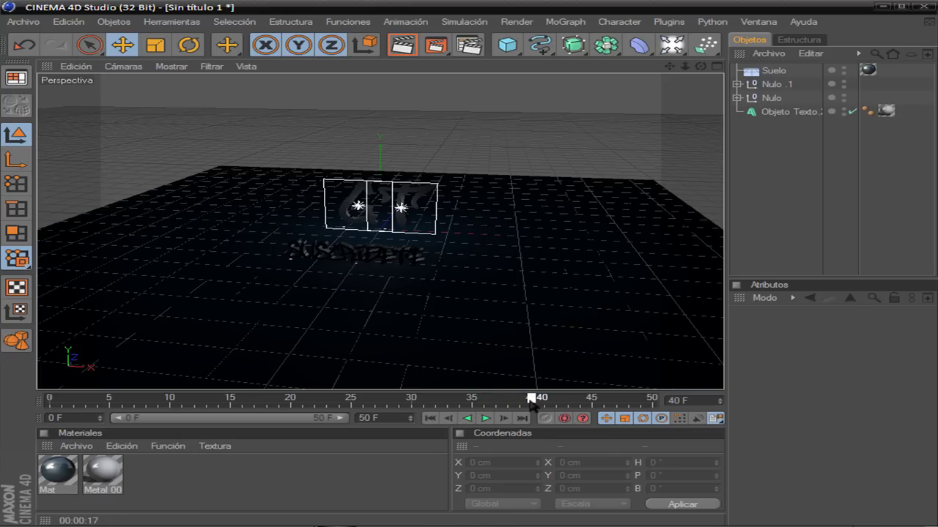
{"action": "left_click", "coordinate": [773, 112]}
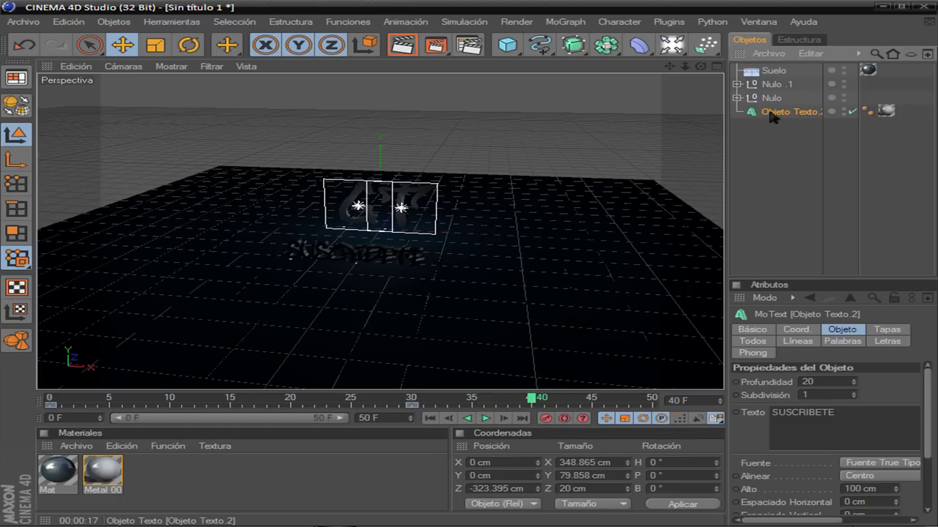
{"action": "left_click", "coordinate": [188, 45]}
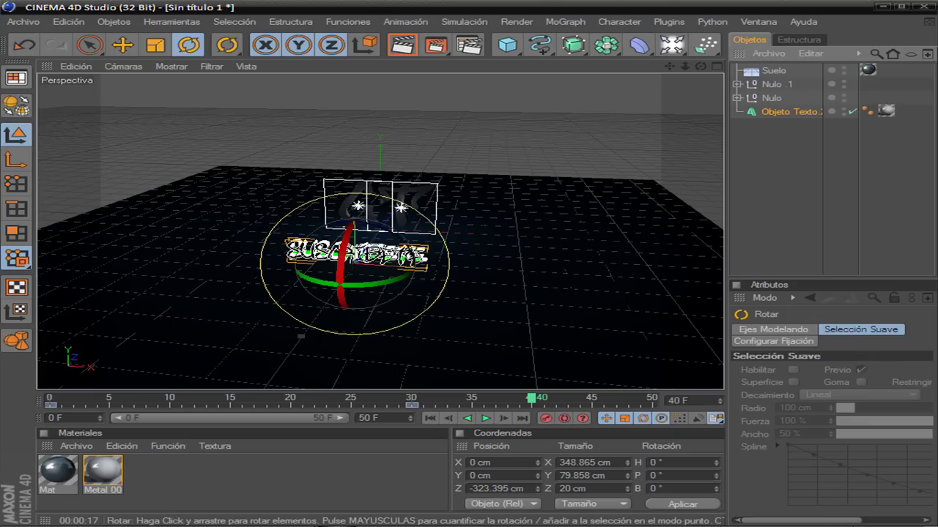
{"action": "left_click_drag", "start_coordinate": [344, 242], "coordinate": [336, 312]}
{"action": "left_click", "coordinate": [781, 184]}
Preview the 50-frame animation from frame 0, then scrub to around frame 44.
{"action": "mouse_move", "coordinate": [381, 219]}
{"action": "left_mouse_down", "text": "alt"}
{"action": "mouse_move", "coordinate": [337, 220]}
{"action": "mouse_move", "coordinate": [396, 220]}
{"action": "left_mouse_up", "text": "alt"}
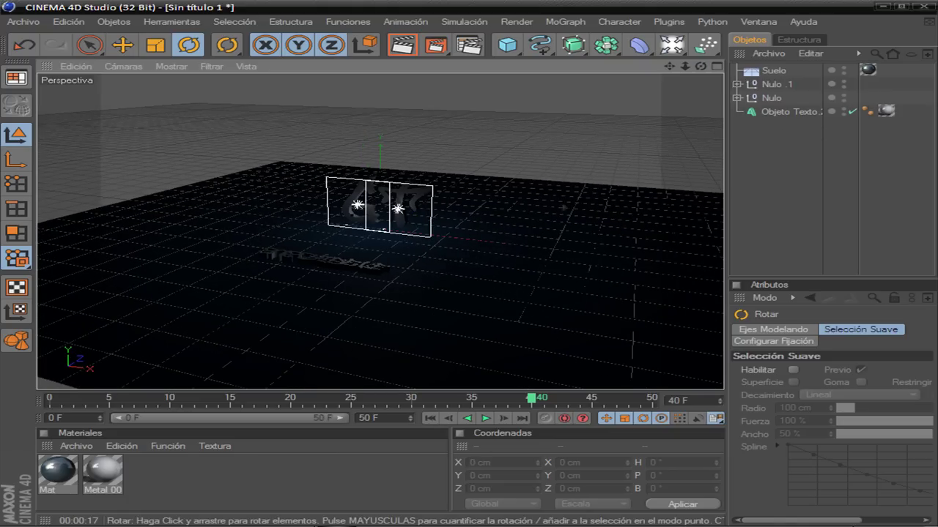
{"action": "left_click", "coordinate": [788, 111]}
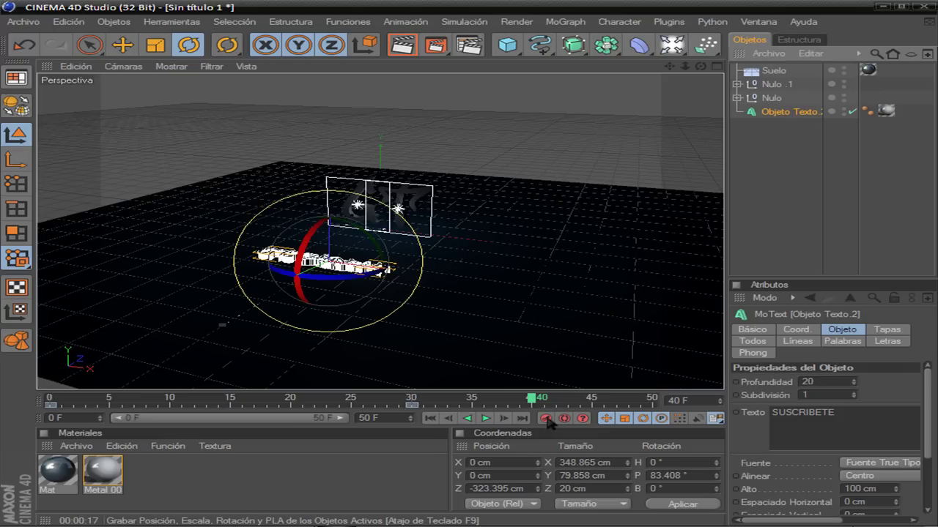
{"action": "left_click", "coordinate": [751, 221]}
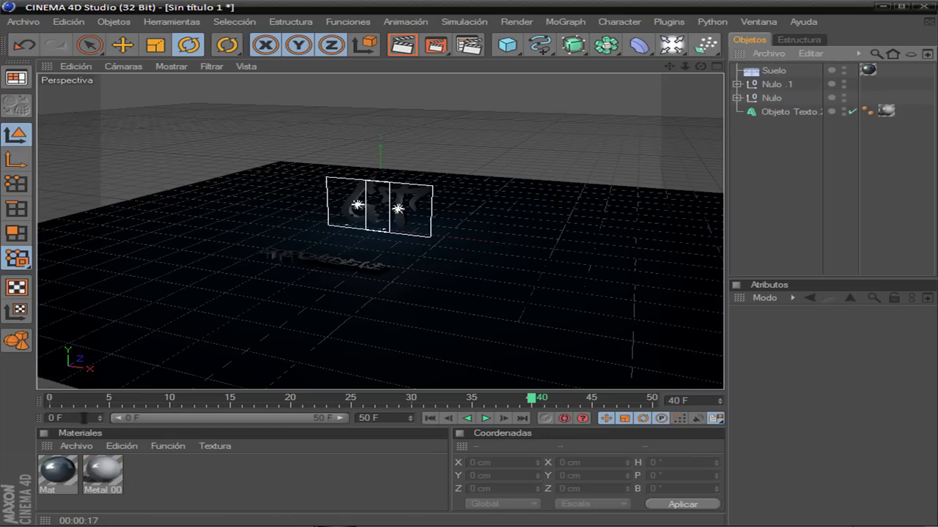
{"action": "left_click", "coordinate": [53, 405]}
{"action": "left_click", "coordinate": [486, 418]}
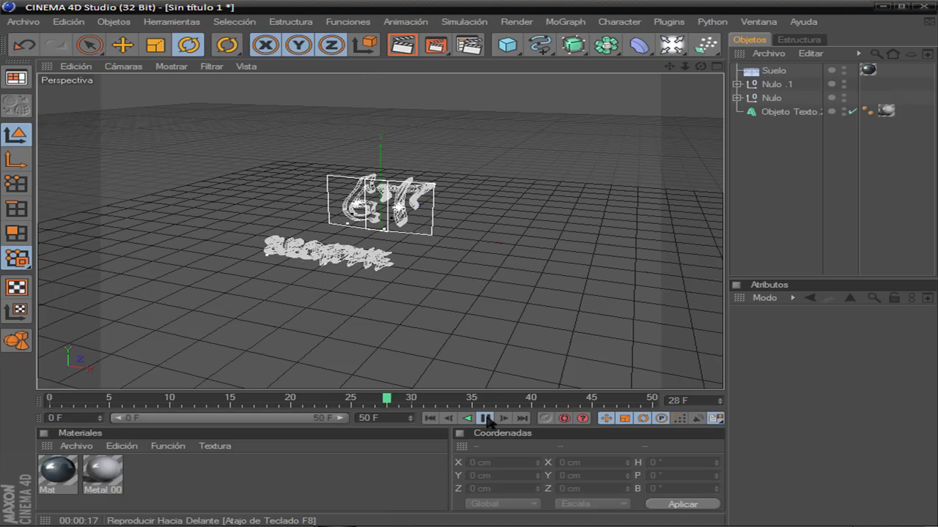
{"action": "left_click", "coordinate": [486, 418]}
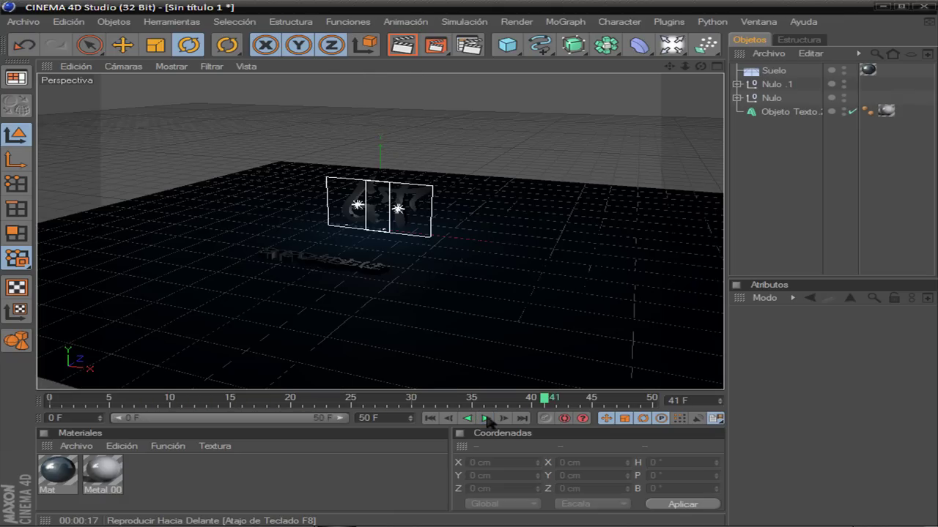
{"action": "left_click_drag", "start_coordinate": [560, 403], "coordinate": [533, 403]}
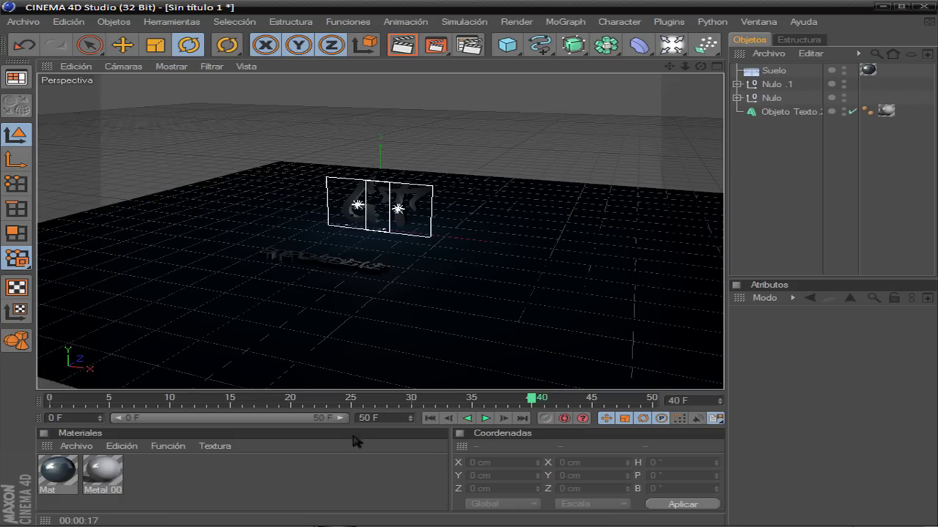
Set the render output to 1280 x 720 with Todos los Fotogramas as the frame range.
{"action": "left_click", "coordinate": [470, 45]}
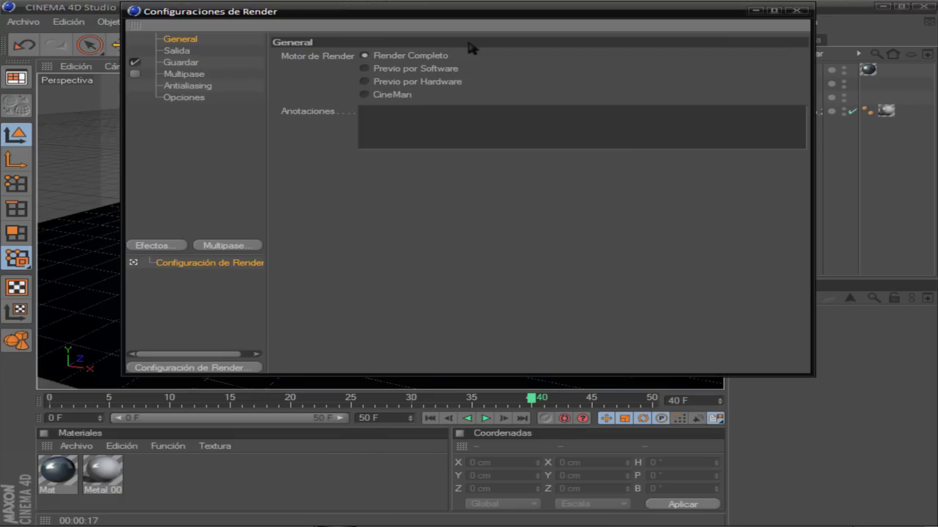
{"action": "left_click", "coordinate": [177, 51]}
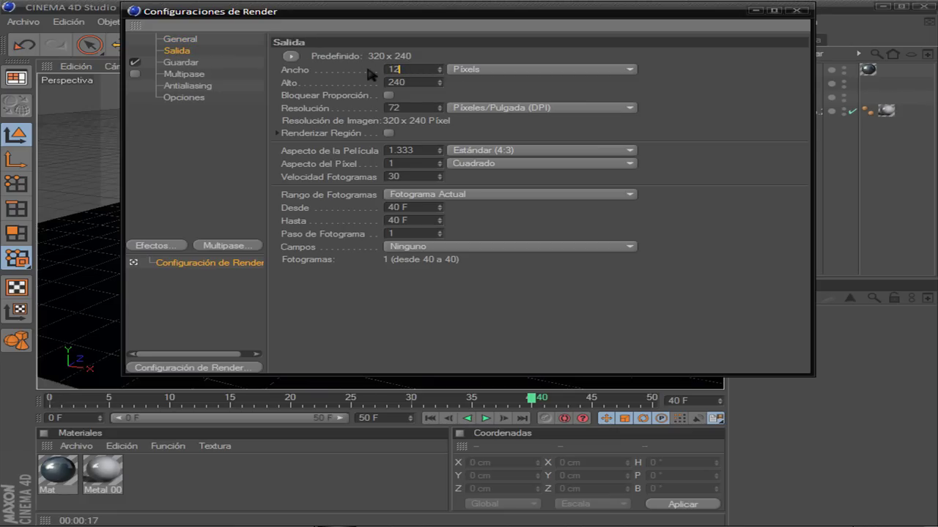
{"action": "left_click", "coordinate": [412, 82]}
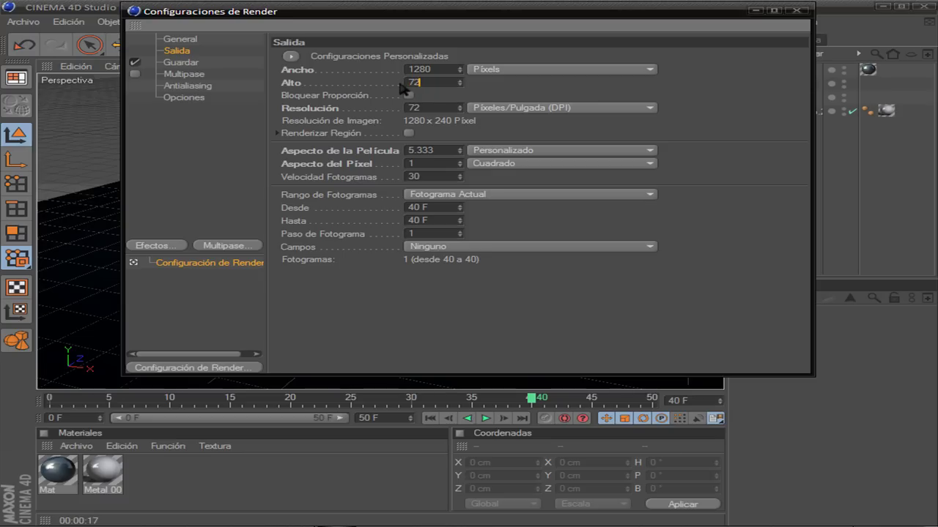
{"action": "type", "text": "720"}
{"action": "key", "text": "Return"}
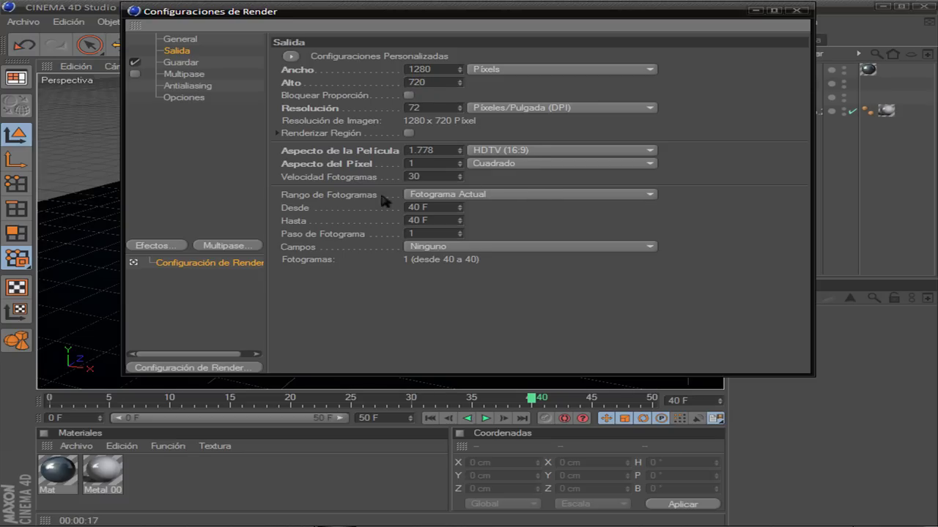
{"action": "left_click", "coordinate": [438, 196]}
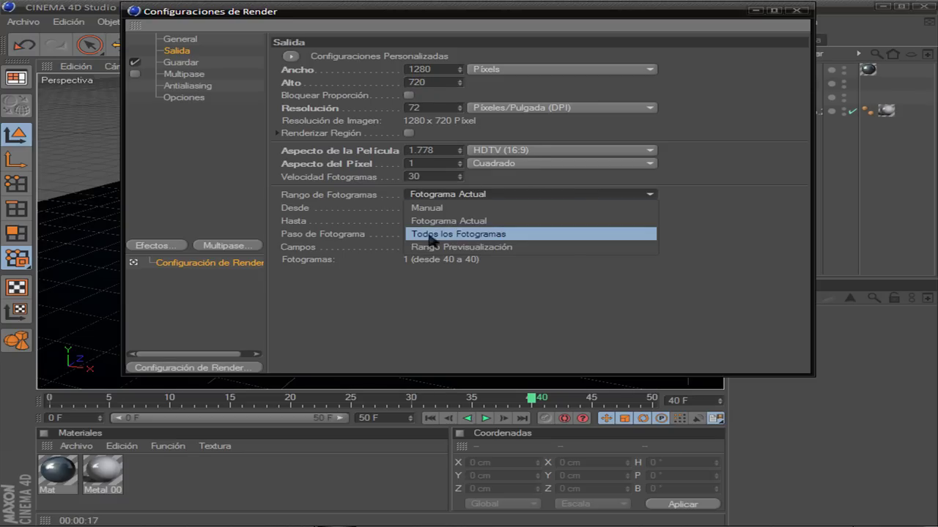
{"action": "left_click", "coordinate": [454, 235]}
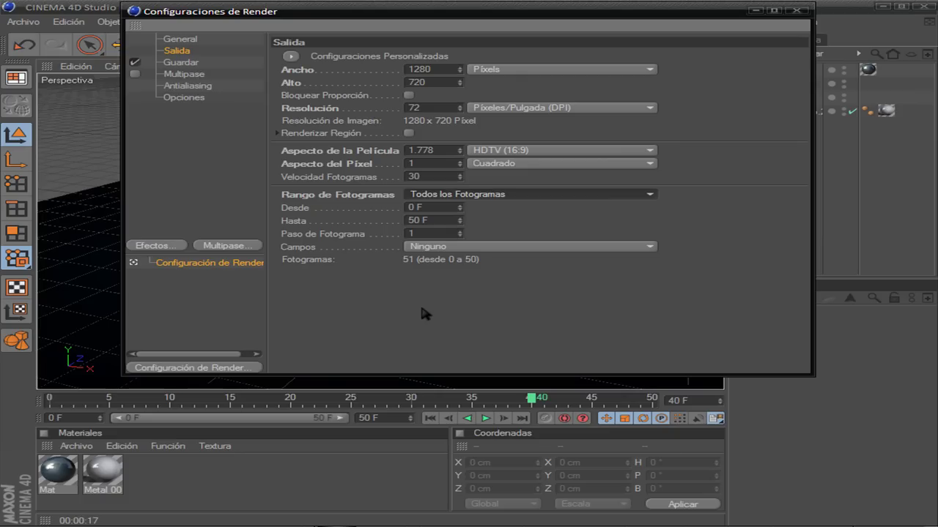
{"action": "left_click", "coordinate": [180, 64]}
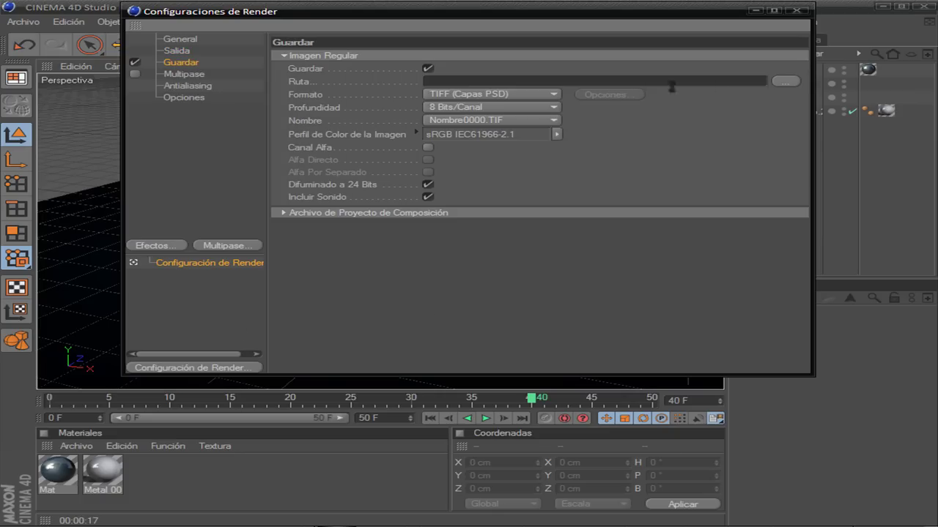
Save the render as a Película AVI file named 'cinema' on the desktop.
{"action": "left_click", "coordinate": [786, 81]}
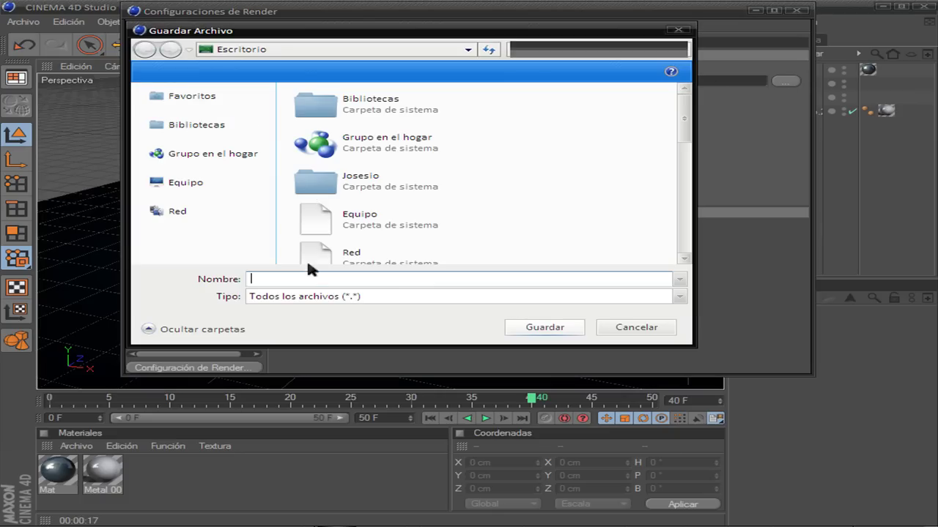
{"action": "type", "text": "cine,m"}
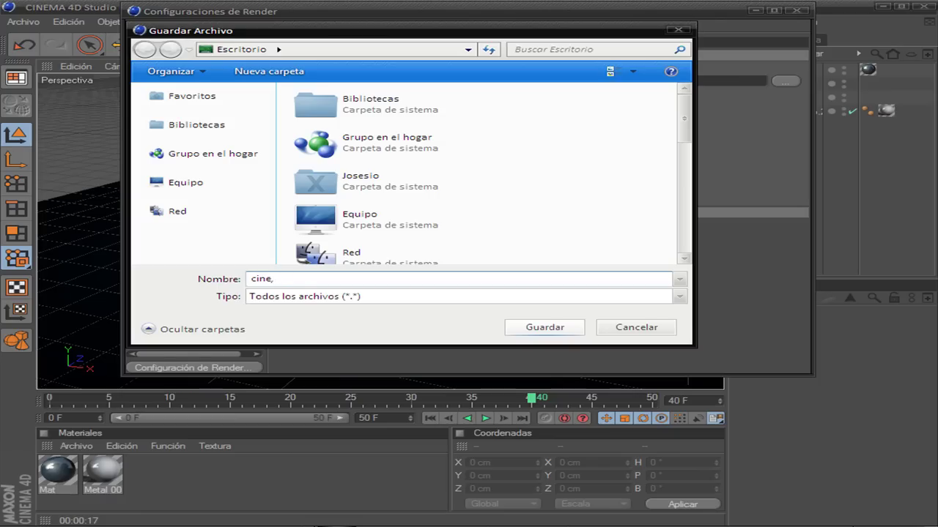
{"action": "left_click", "coordinate": [535, 323]}
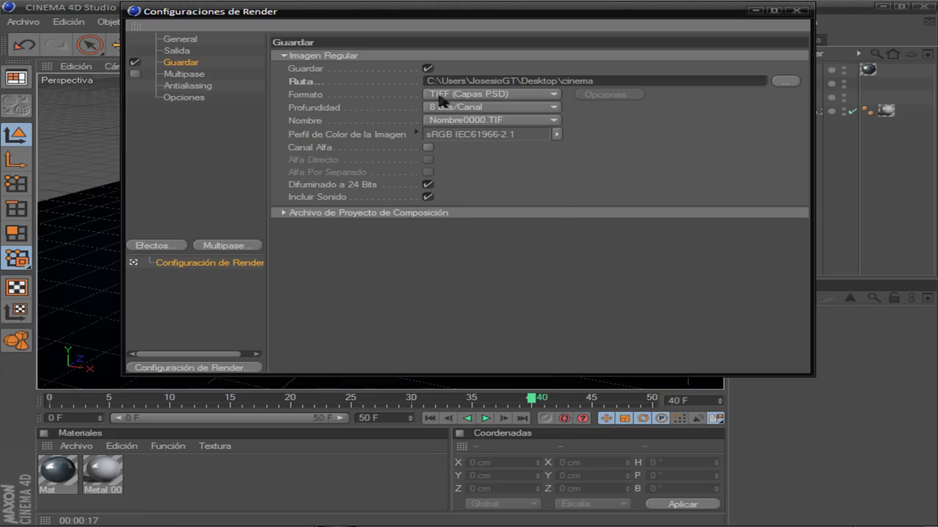
{"action": "left_click", "coordinate": [463, 95]}
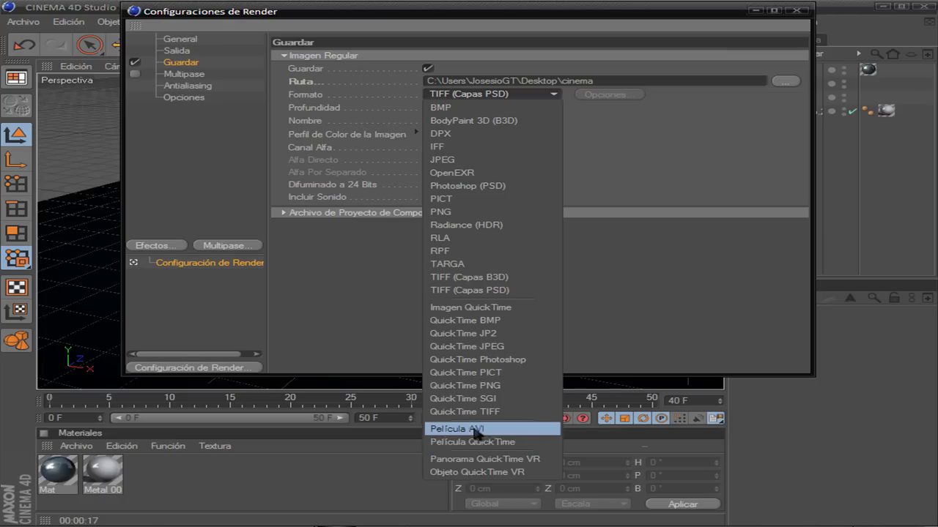
{"action": "left_click", "coordinate": [468, 430]}
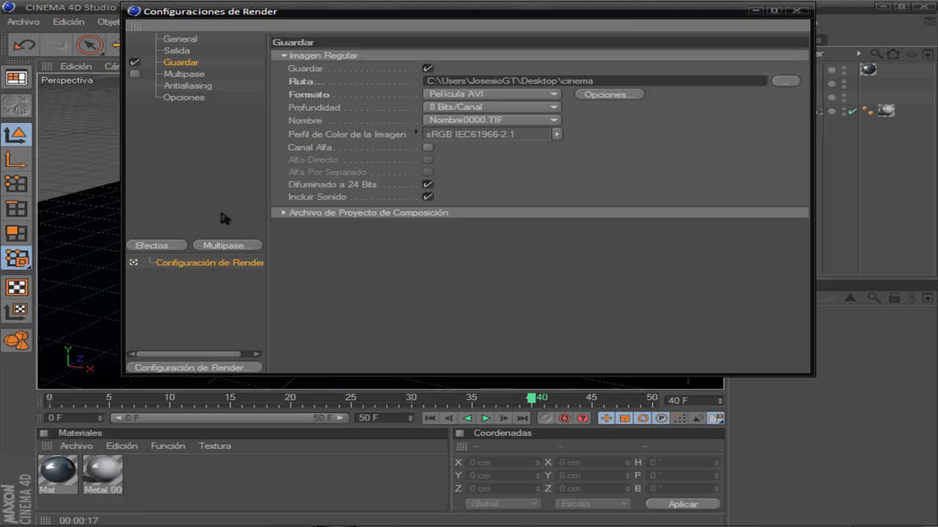
Make this render setting active (Establecer como Activo) and close Render Settings.
{"action": "left_click", "coordinate": [196, 368]}
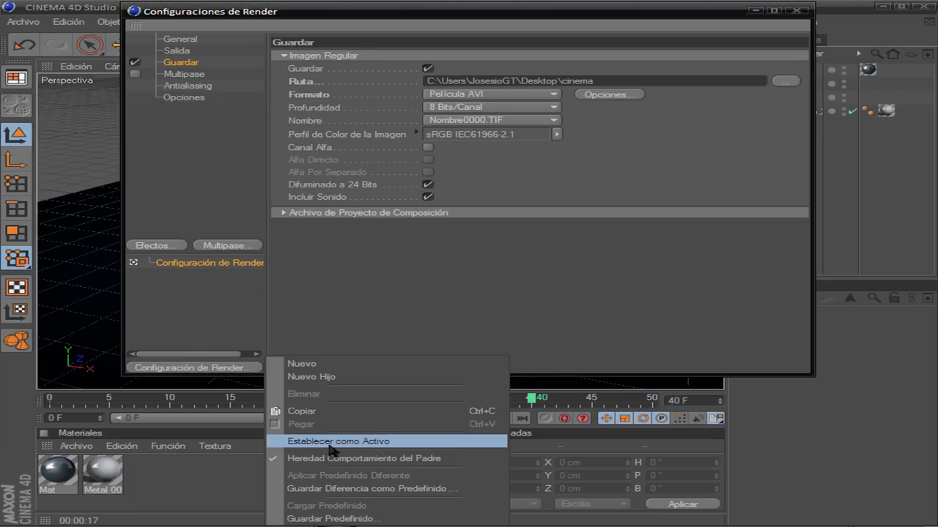
{"action": "left_click", "coordinate": [353, 443]}
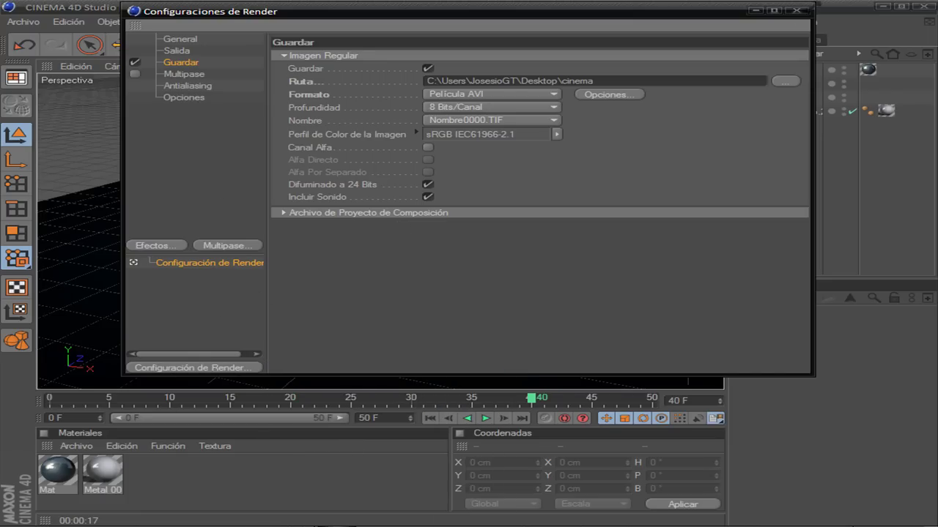
{"action": "left_click", "coordinate": [796, 10]}
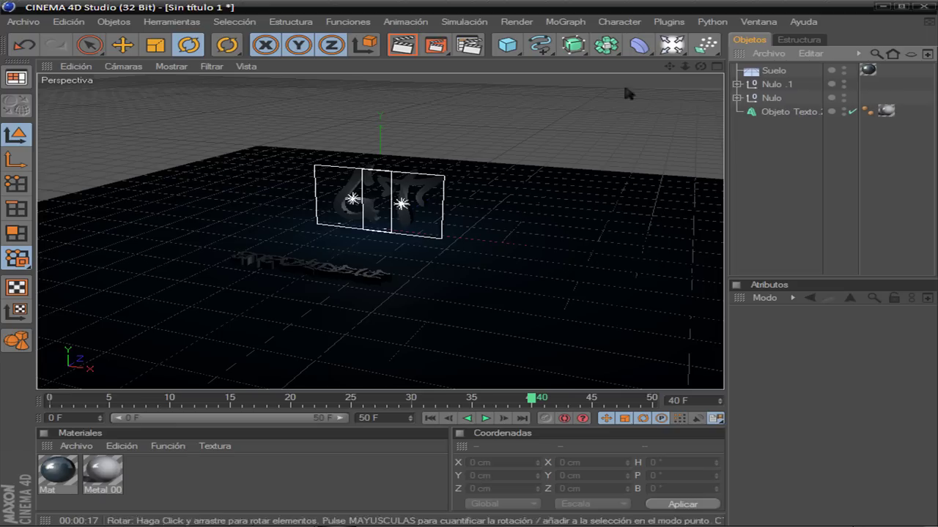
Render all 51 frames at 1280x720 to the Picture Viewer.
{"action": "left_click", "coordinate": [436, 46]}
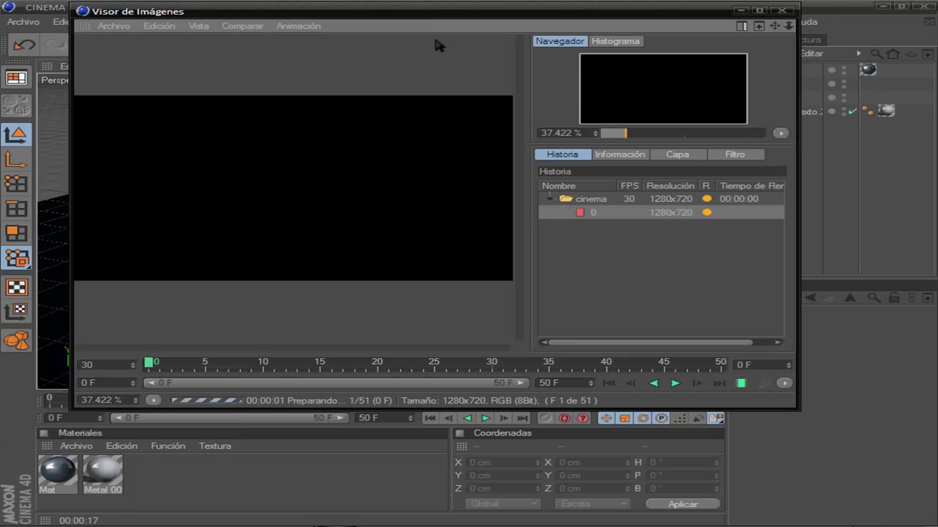